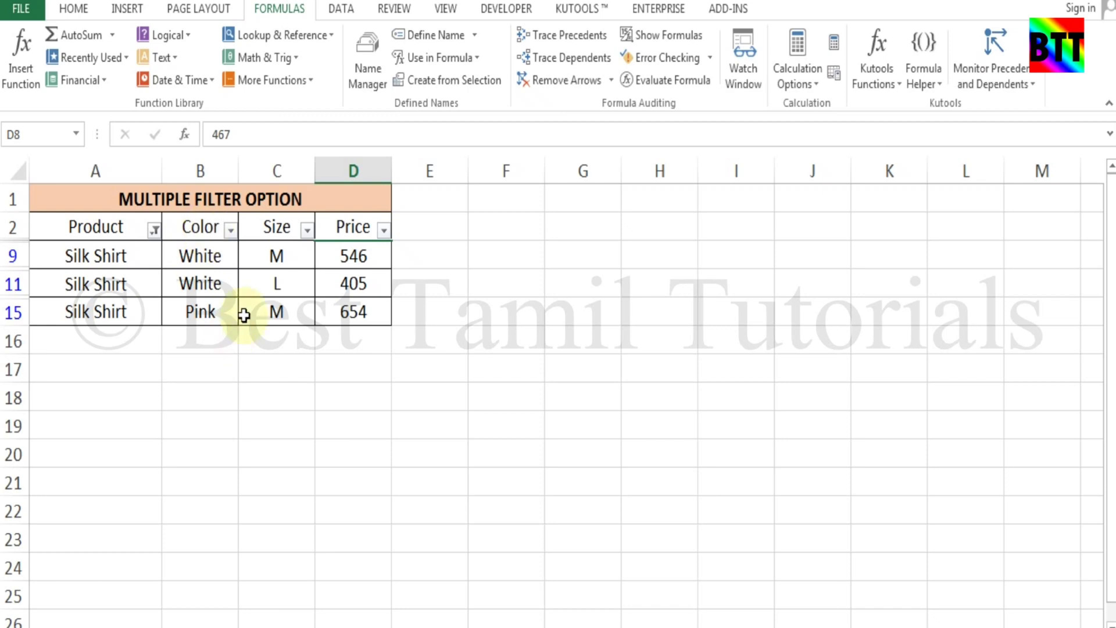
Tick (Select All) in the Product filter so all thirteen rows show, then select cell F8
click(155, 230)
click(75, 420)
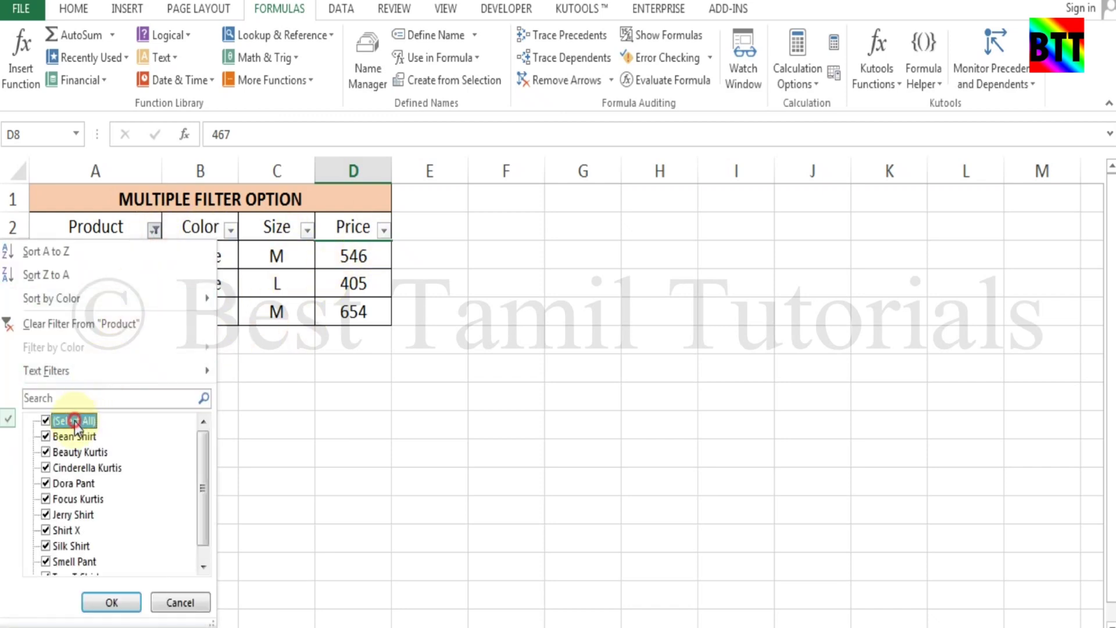
click(111, 601)
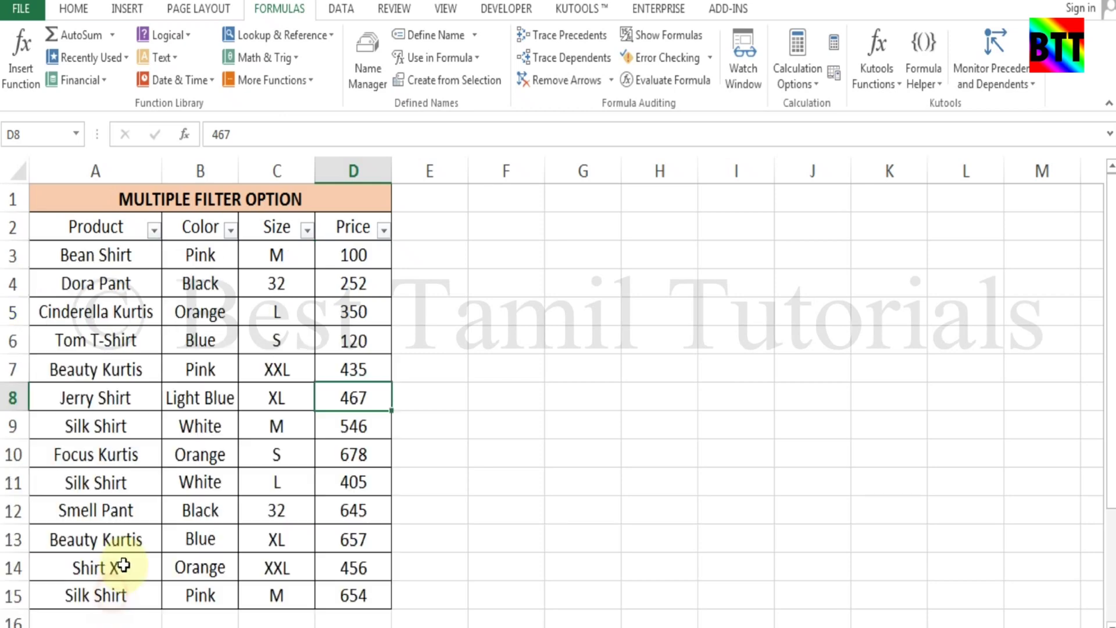
click(513, 388)
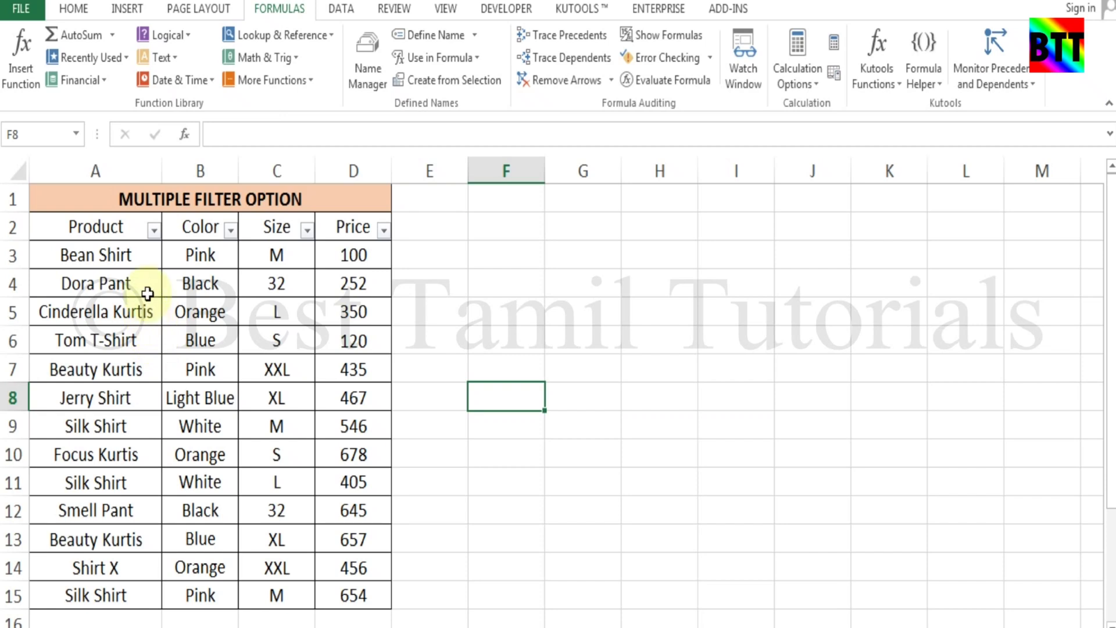
Select header row 2 and toggle AutoFilter off, on, then off again with Ctrl+Shift+L
click(154, 230)
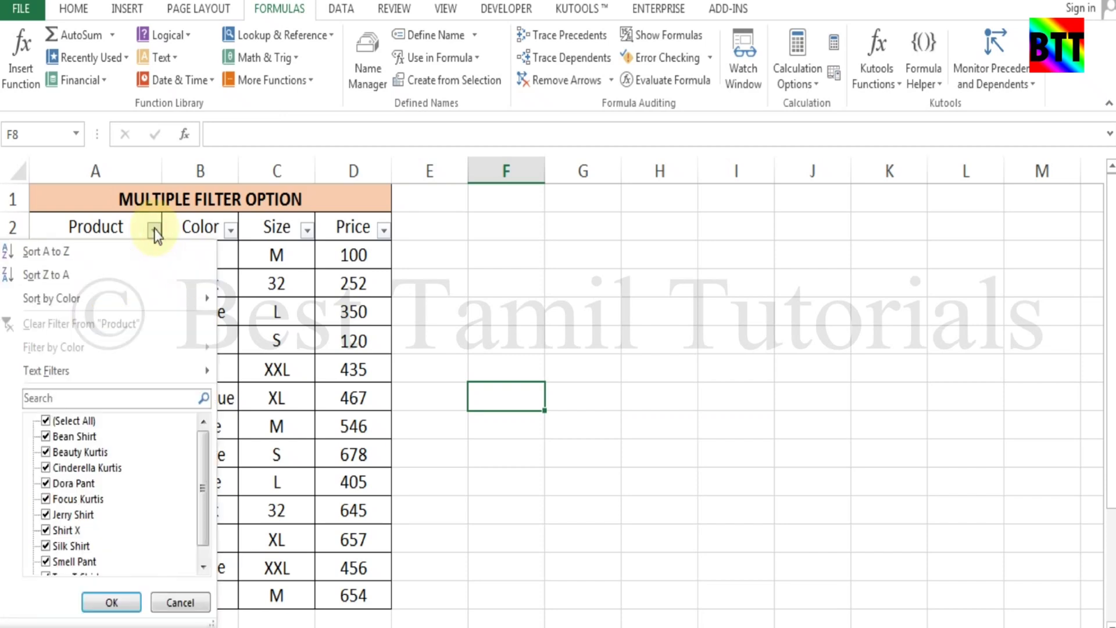
click(540, 254)
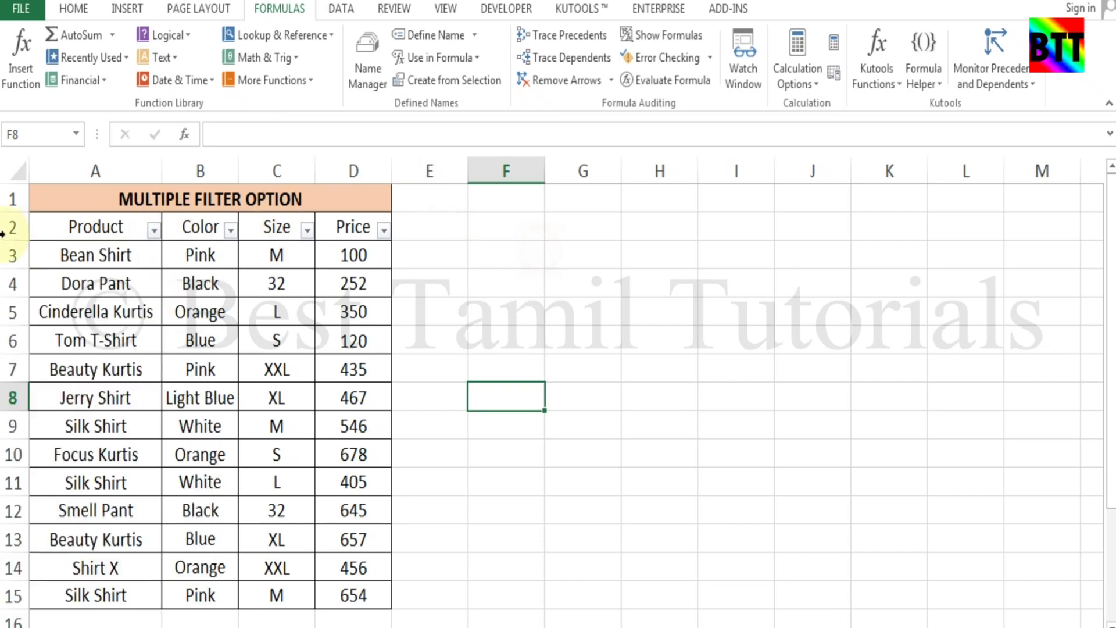
click(12, 228)
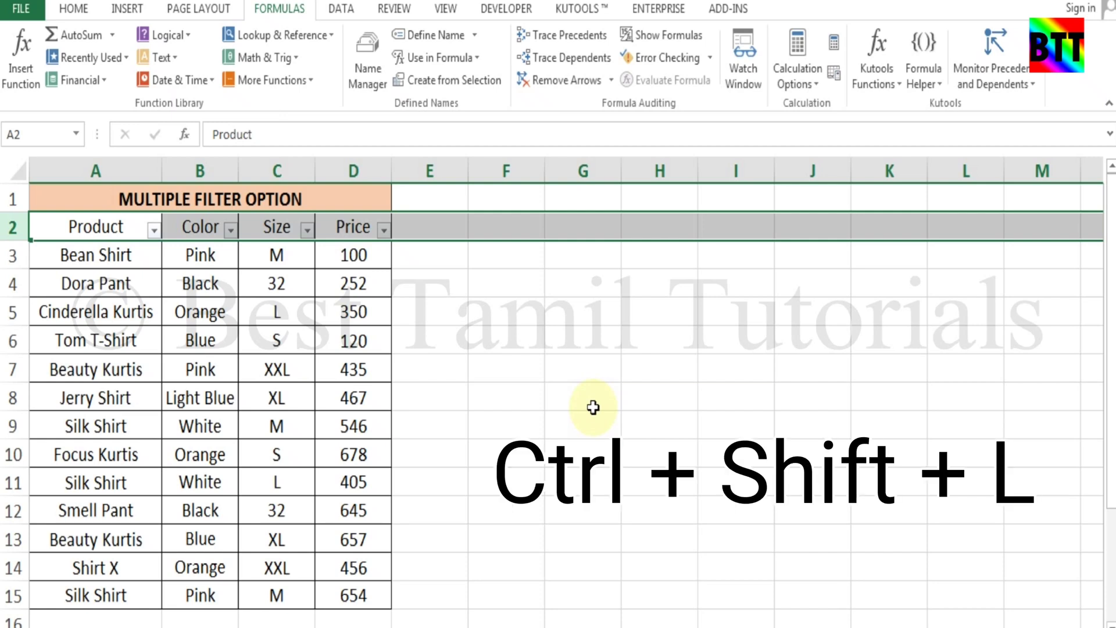
key(ctrl+shift+l)
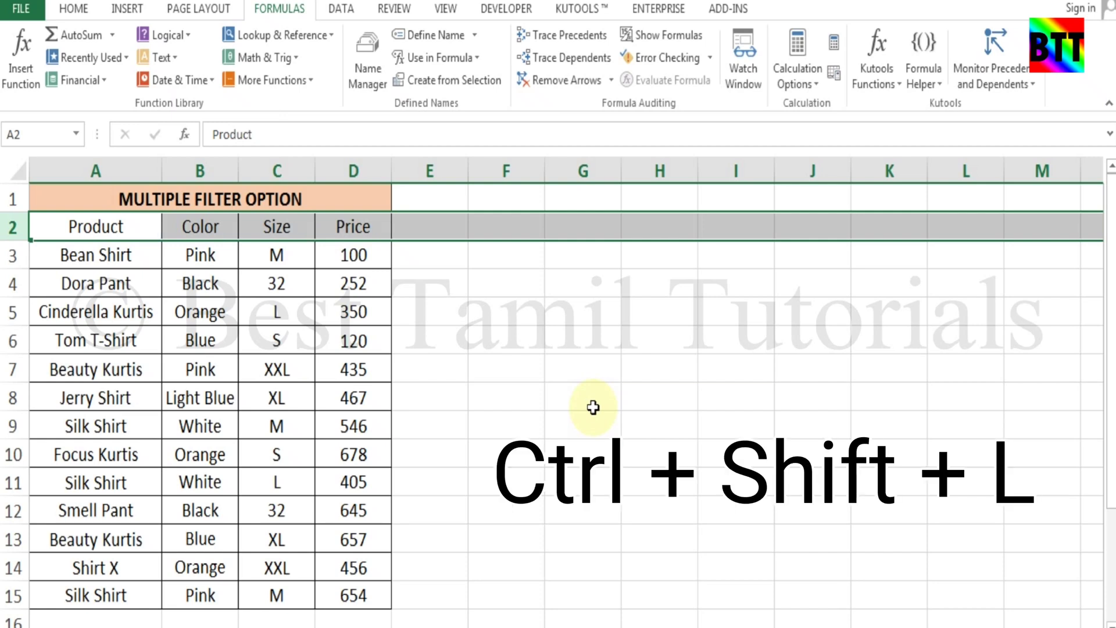
key(ctrl+shift+l)
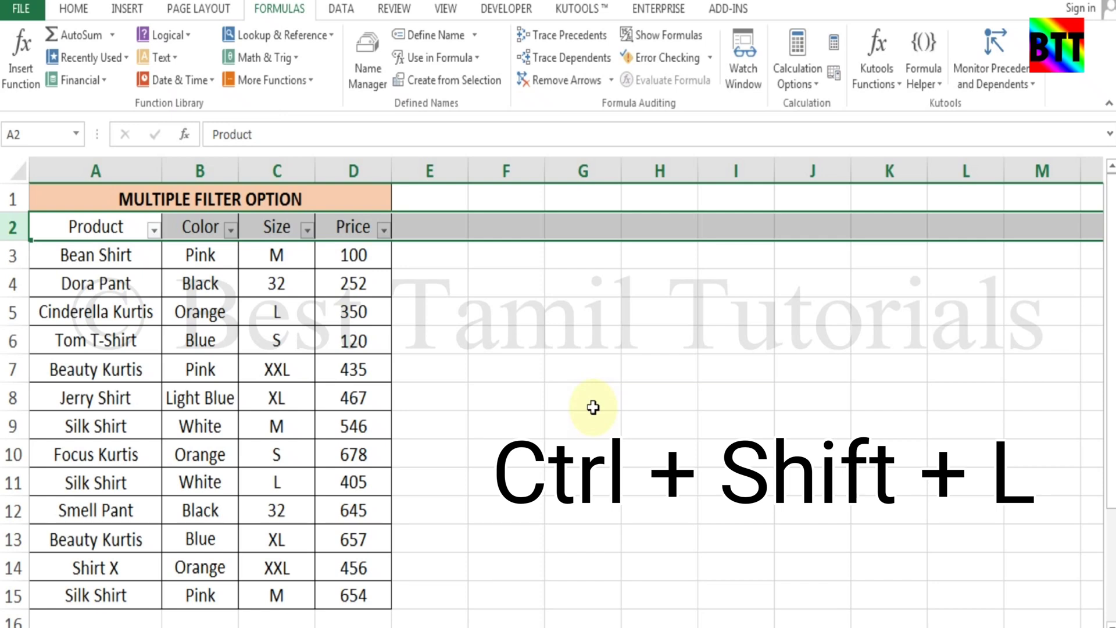
key(ctrl+shift+l)
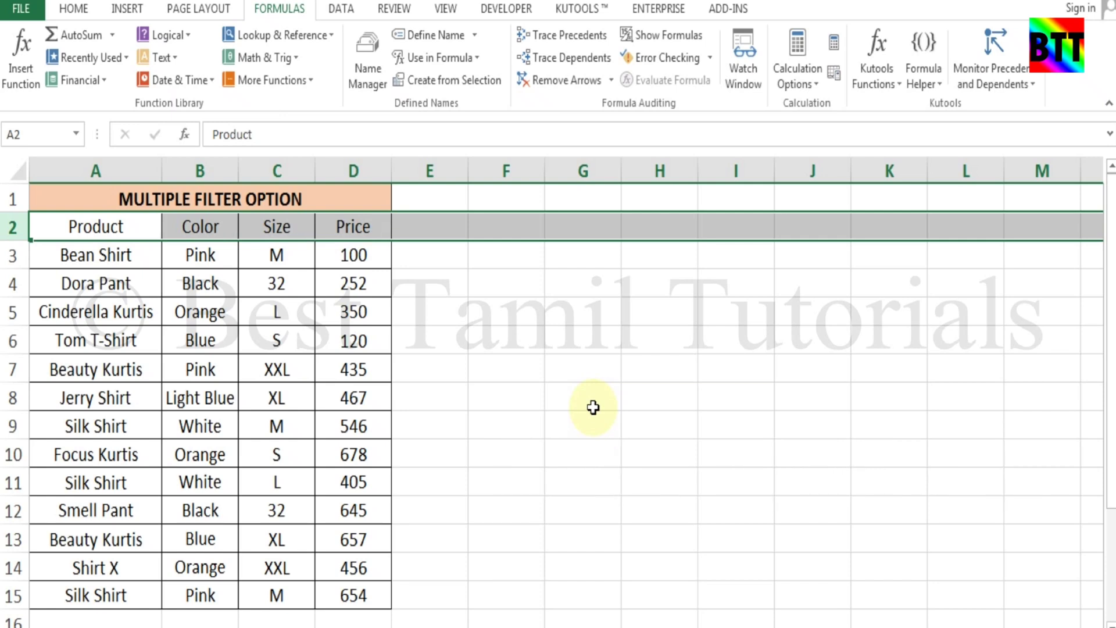
Look at Home's Sort & Filter options, then toggle AutoFilter on and back off with Ctrl+Shift+L
click(73, 8)
click(981, 84)
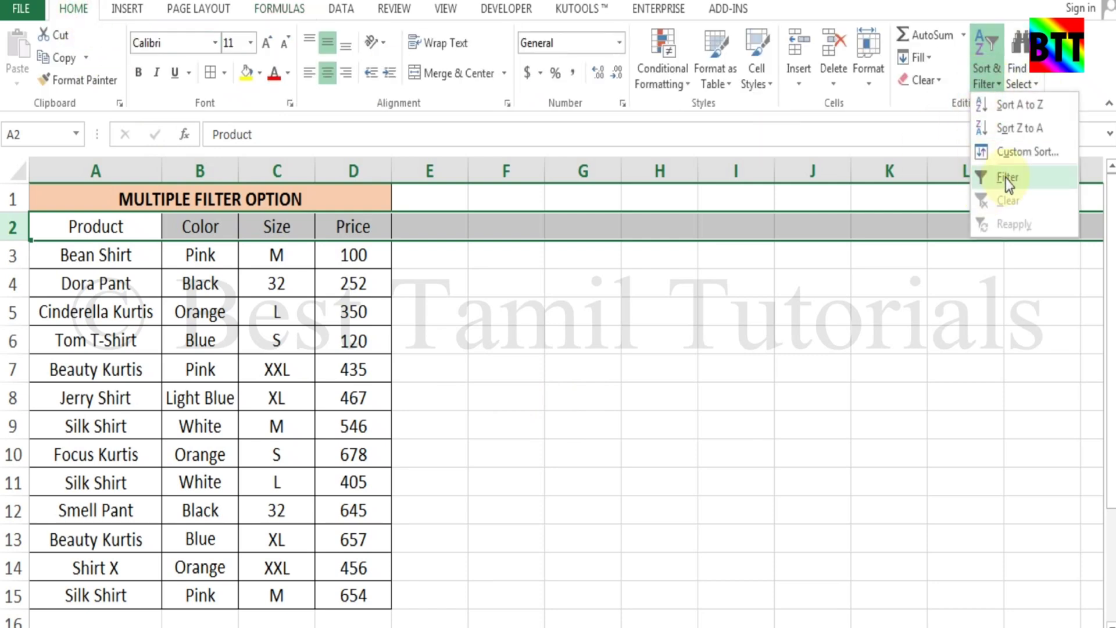
click(353, 402)
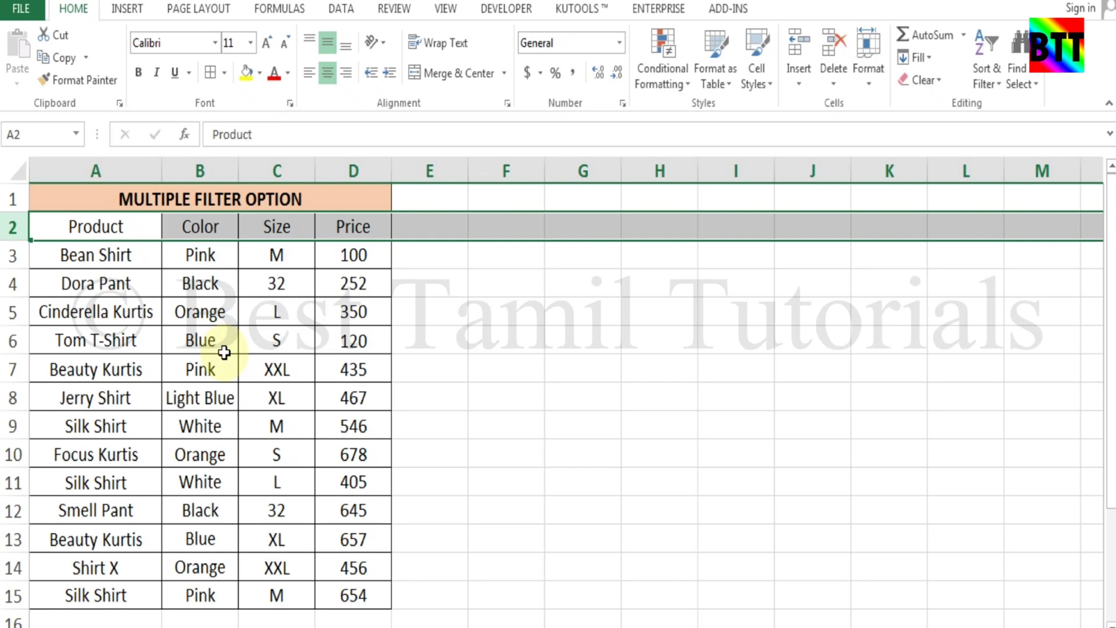
key(ctrl+shift+l)
key(ctrl+shift+l)
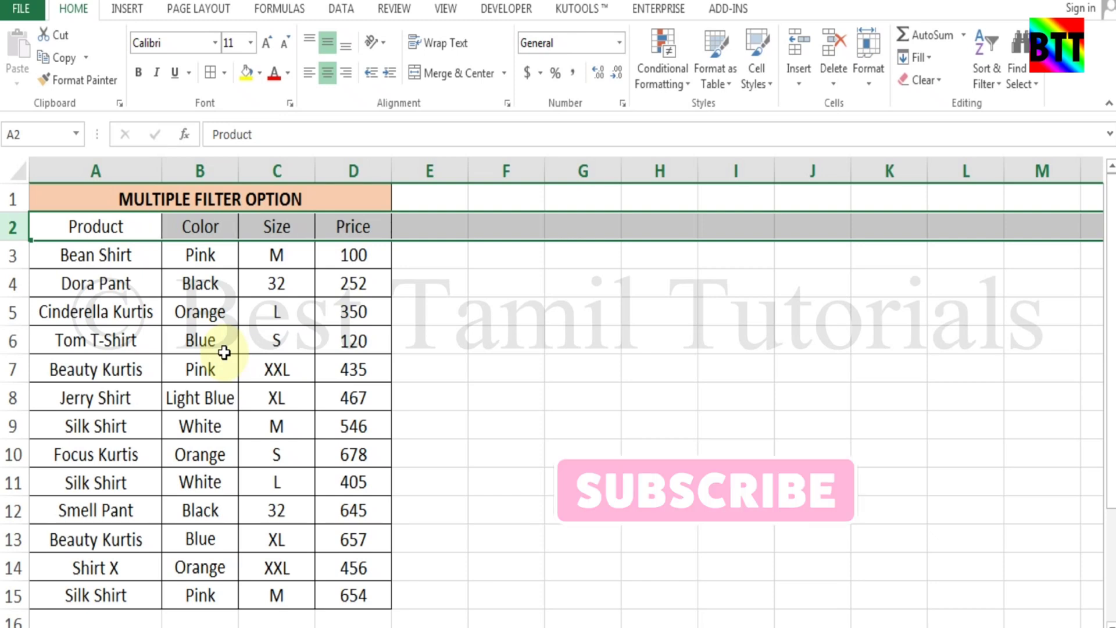
key(ctrl+shift+l)
Apply a Product 'equals Dora Pant' text filter so only row 4 remains visible
click(235, 356)
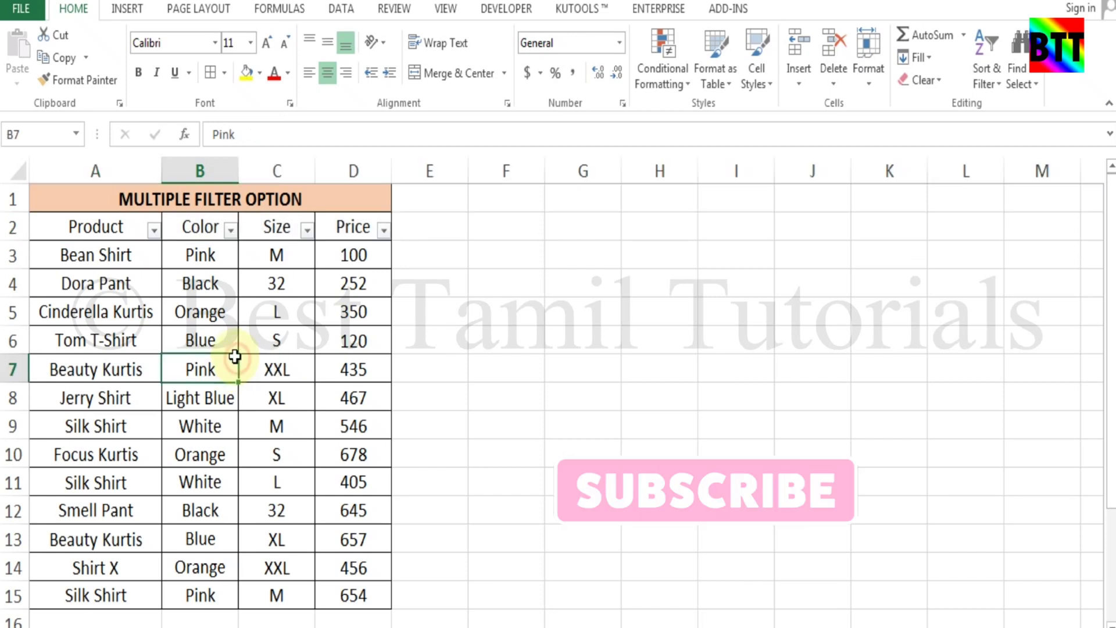
click(154, 231)
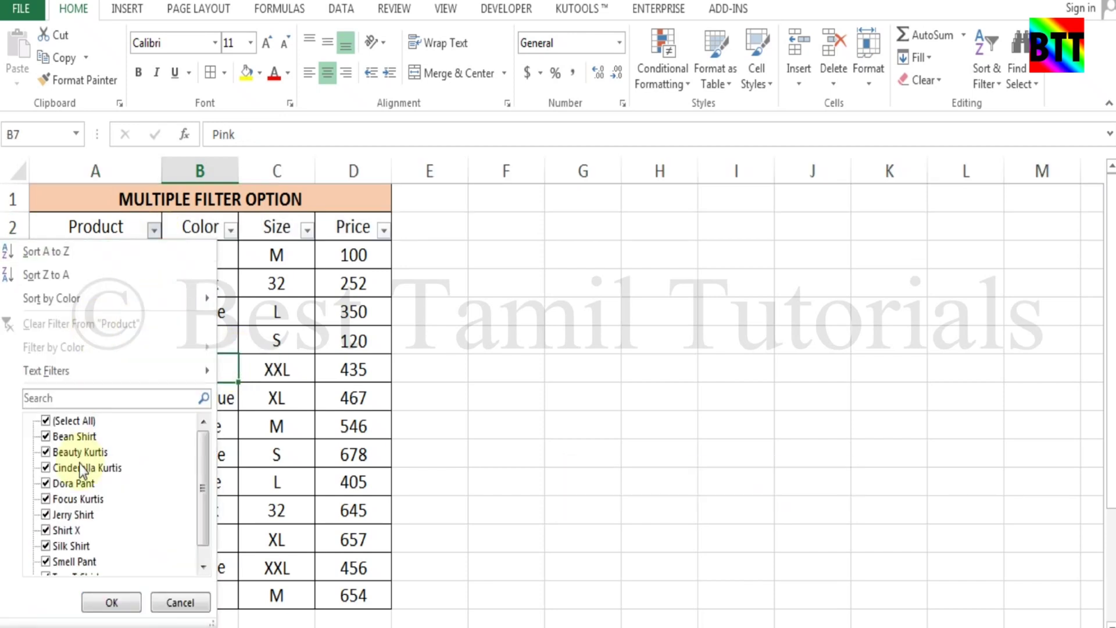
click(125, 398)
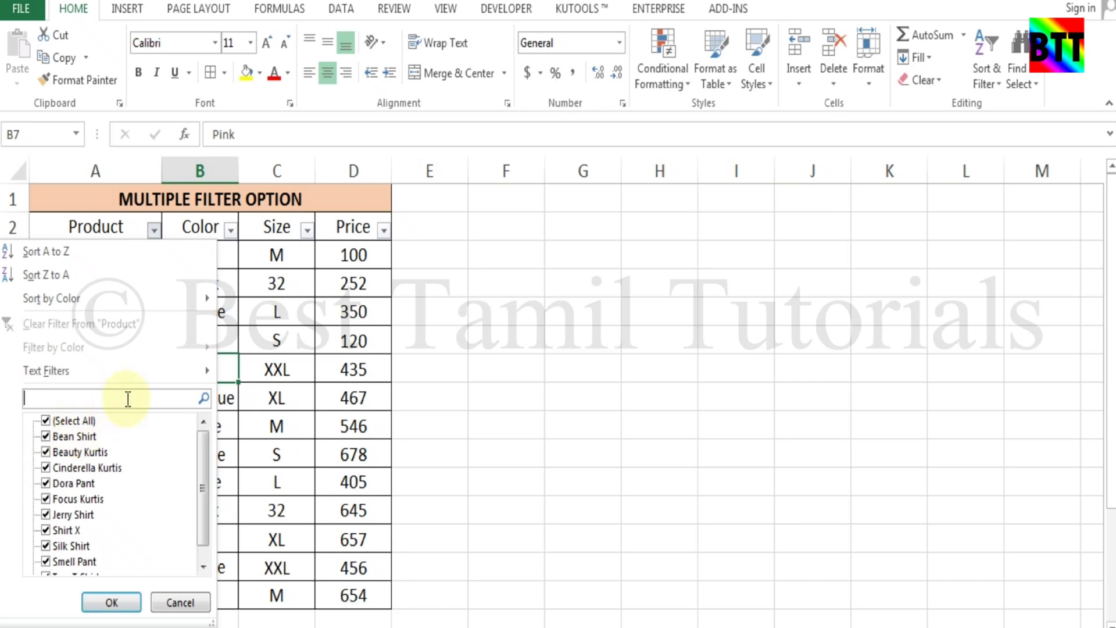
click(91, 372)
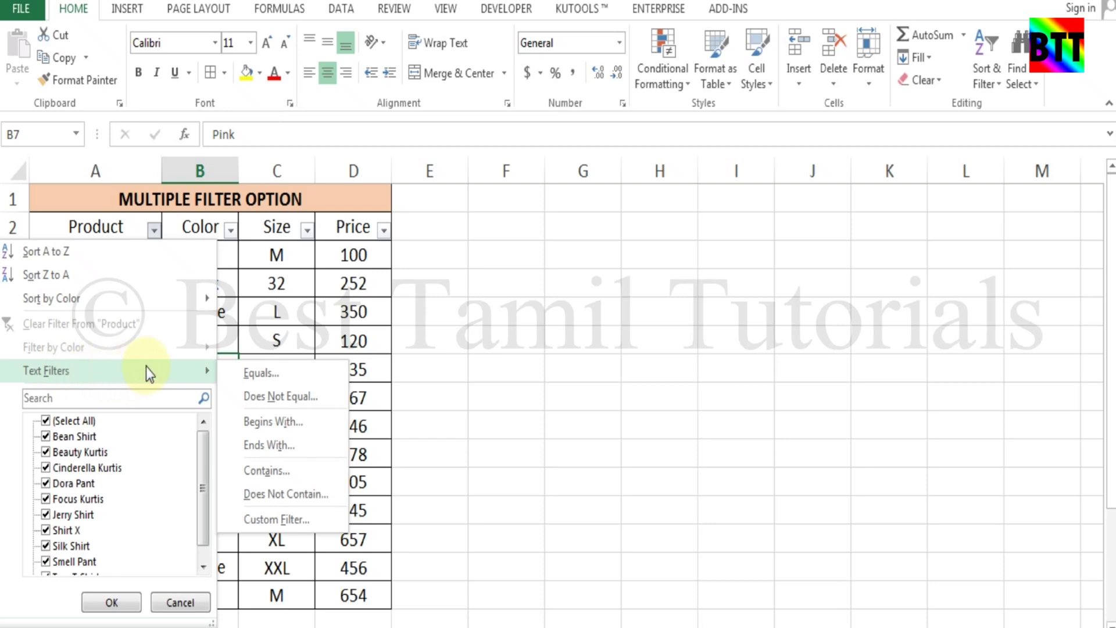
click(284, 377)
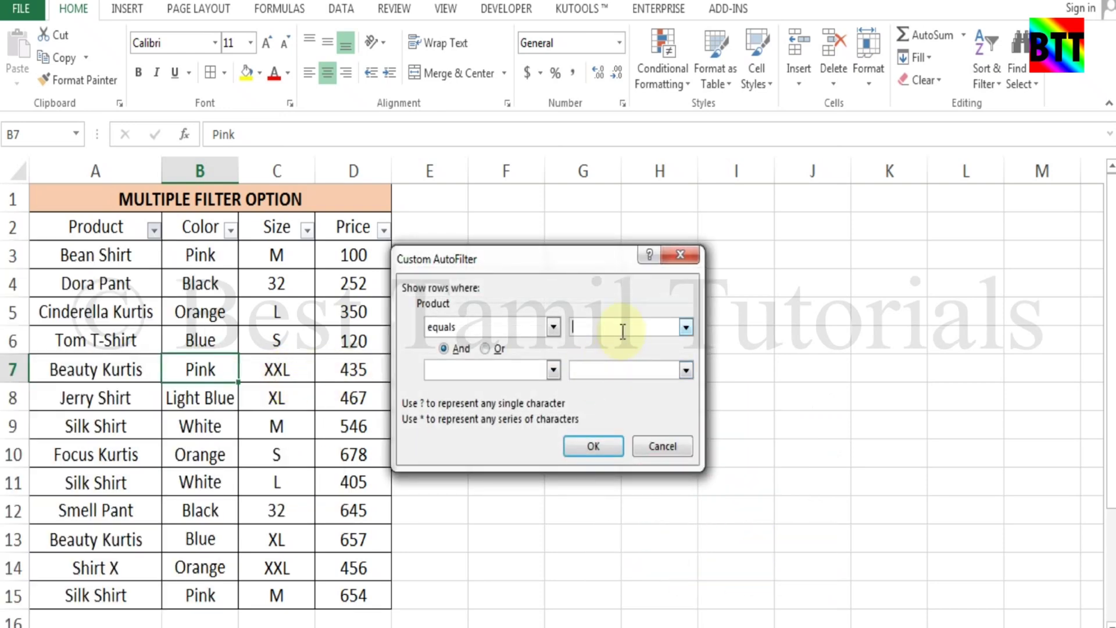
text(Dora)
key(BackSpace)
key(BackSpace)
key(BackSpace)
key(BackSpace)
text(Dora Pant)
click(593, 447)
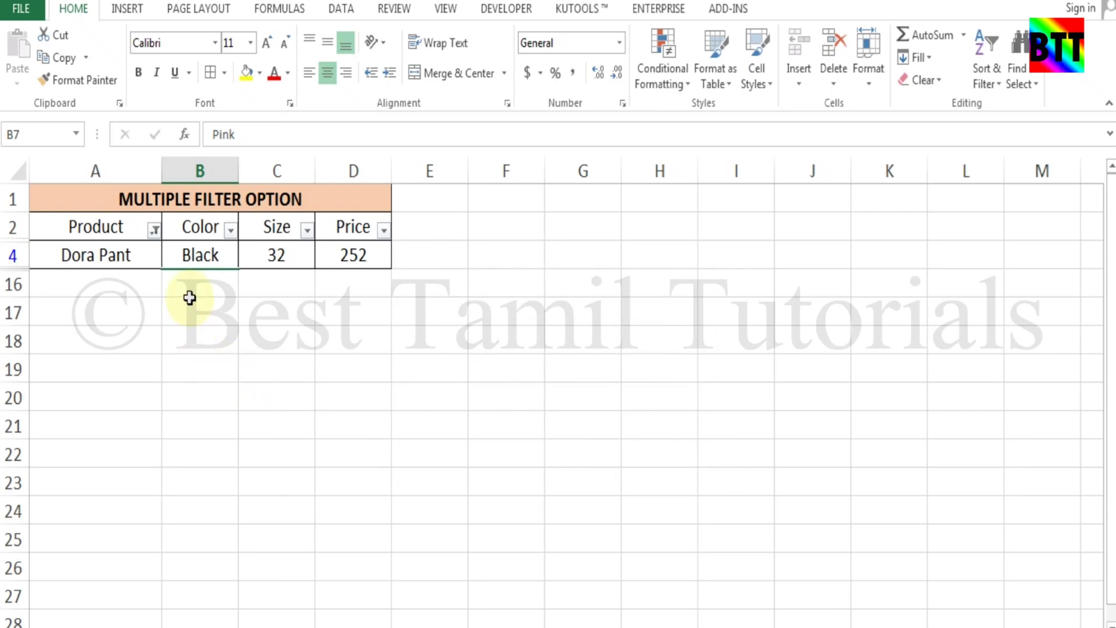
click(154, 229)
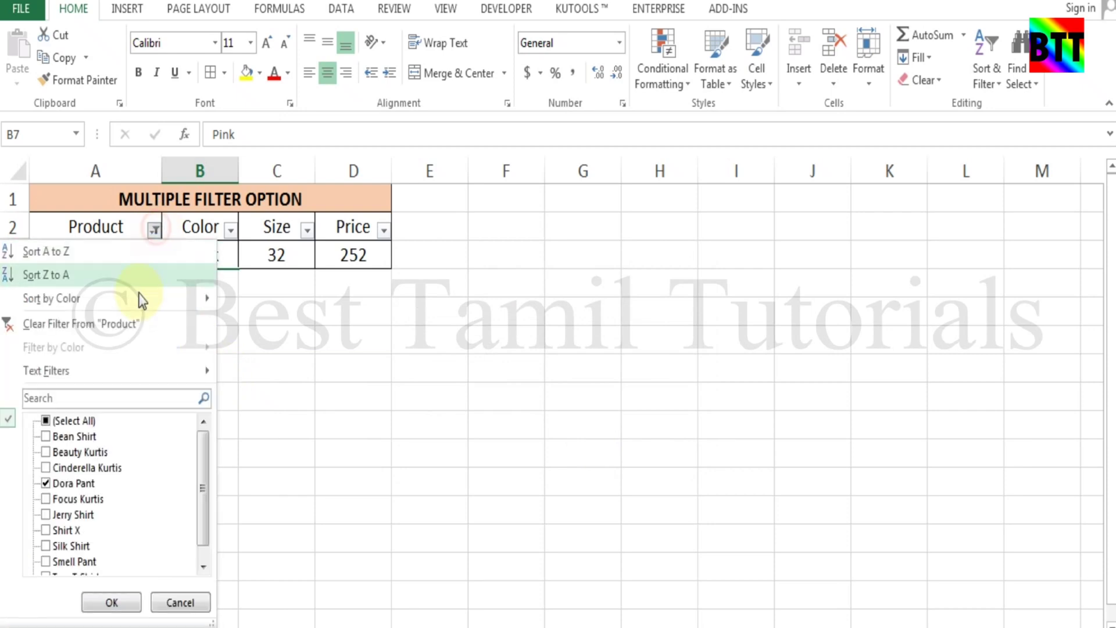
Clear the Dora Pant filter and filter Product to 'does not equal Silk Shirt', hiding rows 9, 11 and 15
click(136, 326)
click(154, 229)
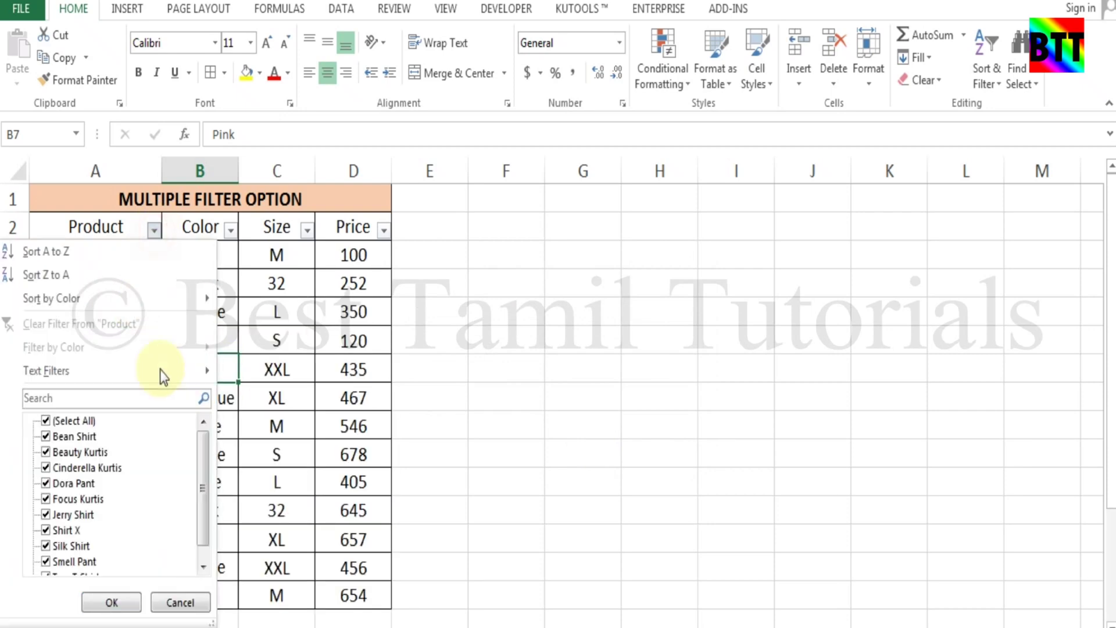
mouse_move(196, 377)
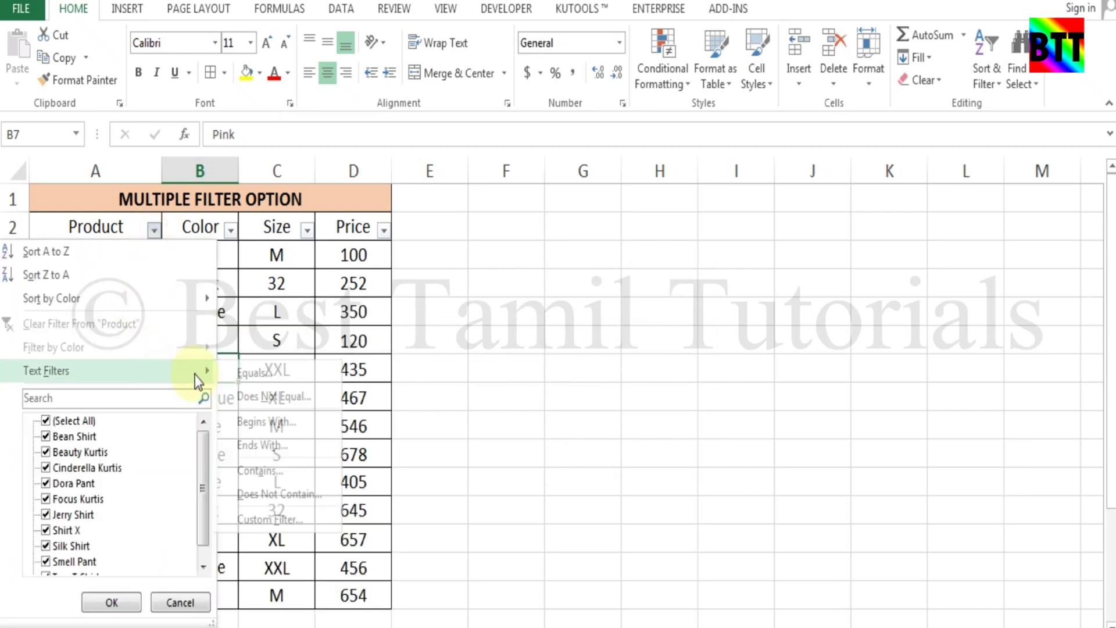
click(304, 397)
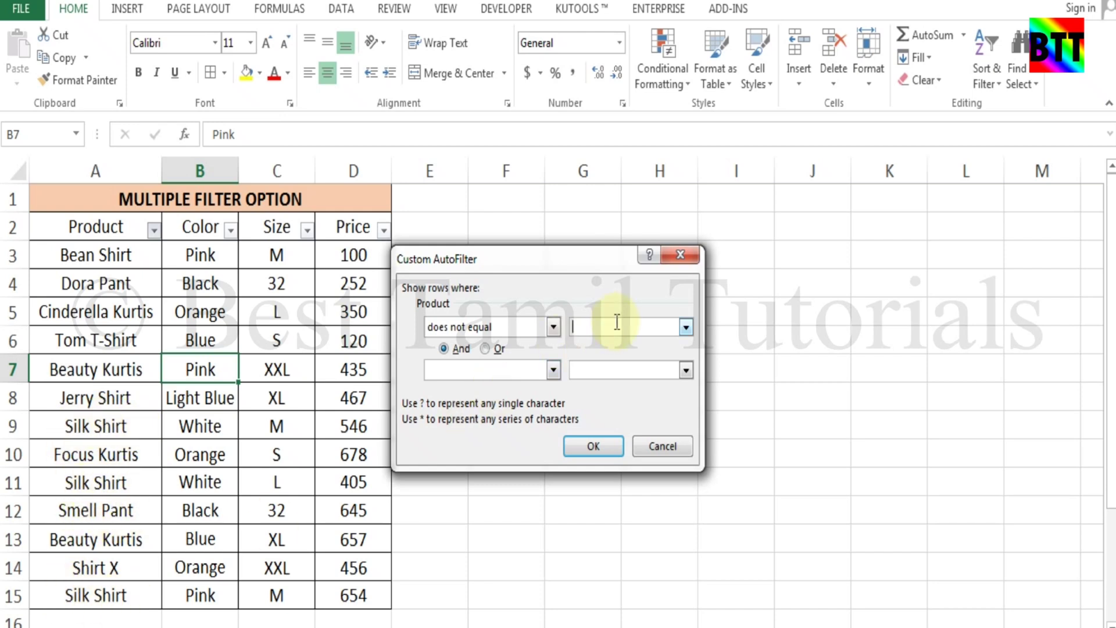
text(Silk Shirt)
click(591, 445)
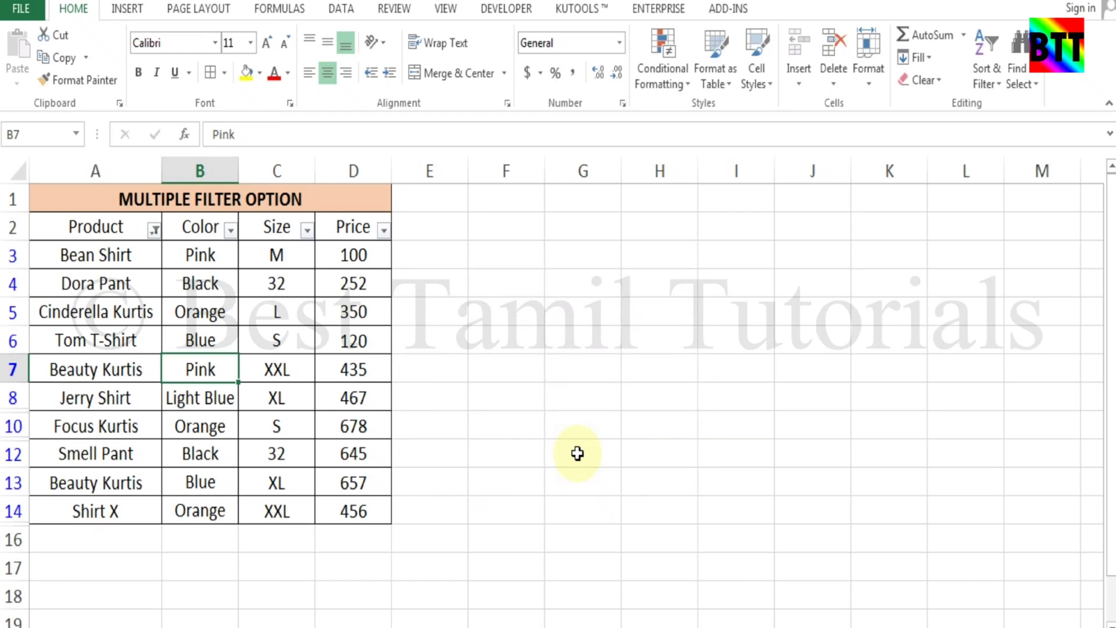
Clear the Product filter and apply 'begins with Be', leaving rows 3, 7 and 13
click(154, 230)
click(123, 325)
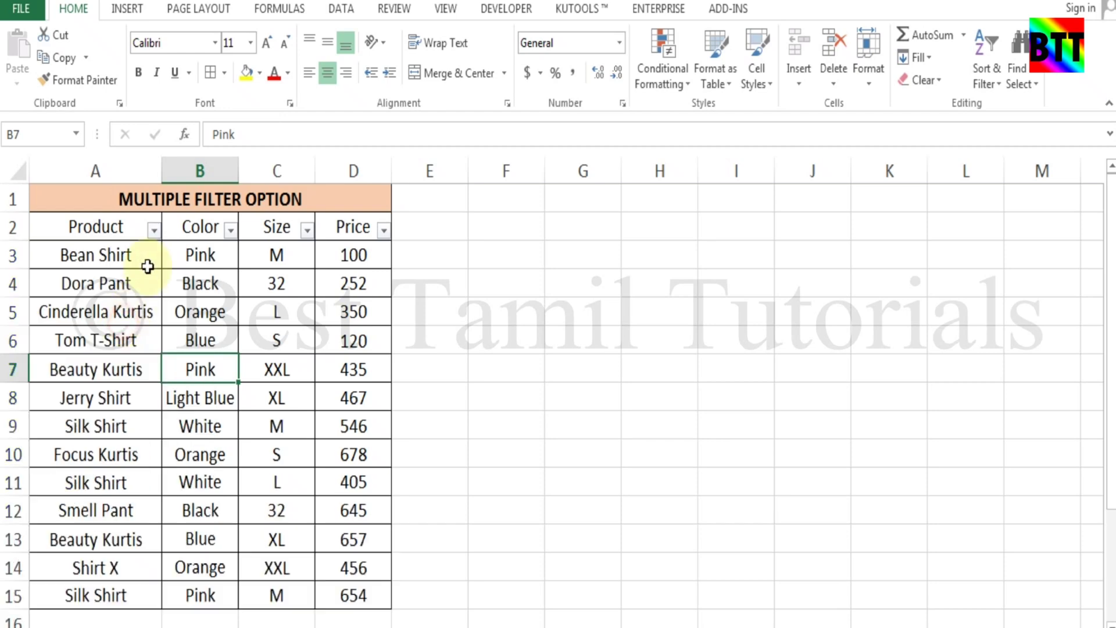
click(154, 231)
mouse_move(179, 382)
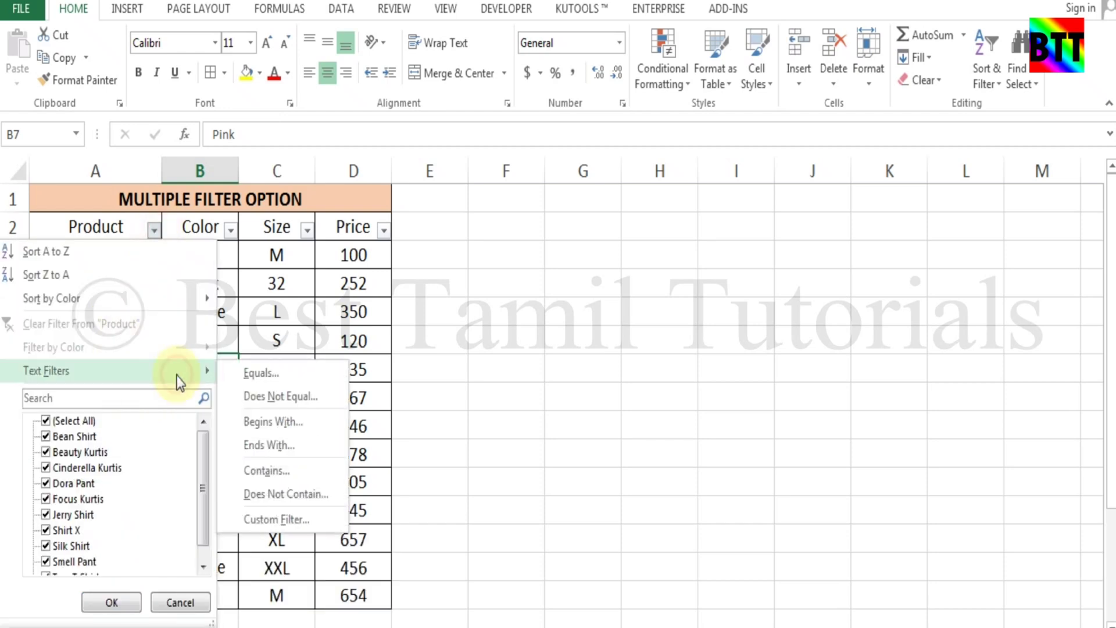
click(305, 423)
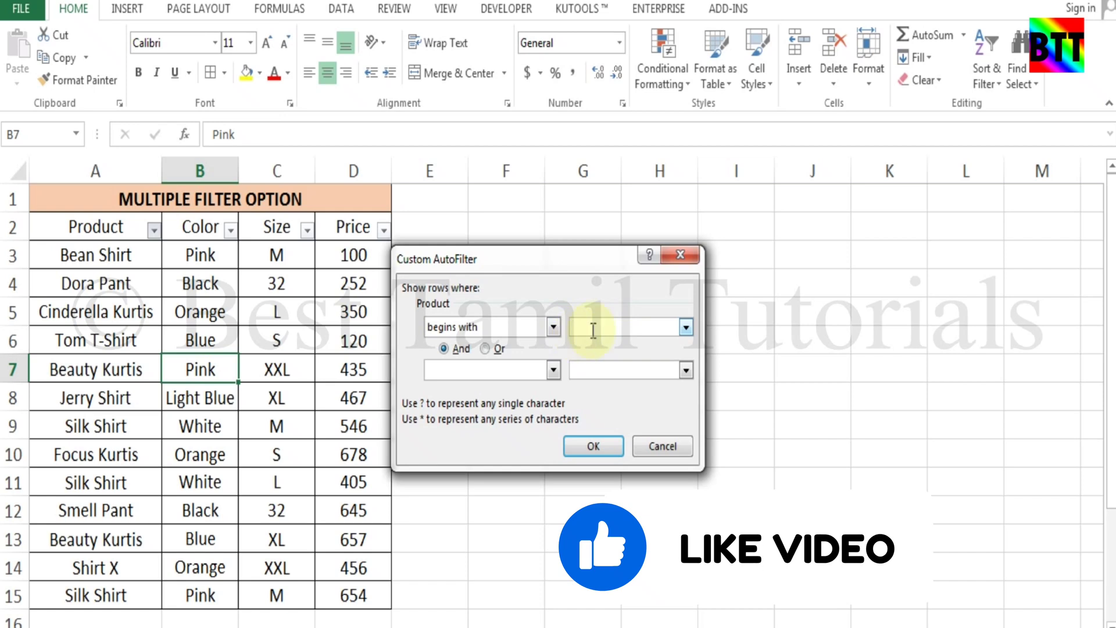
text(Be)
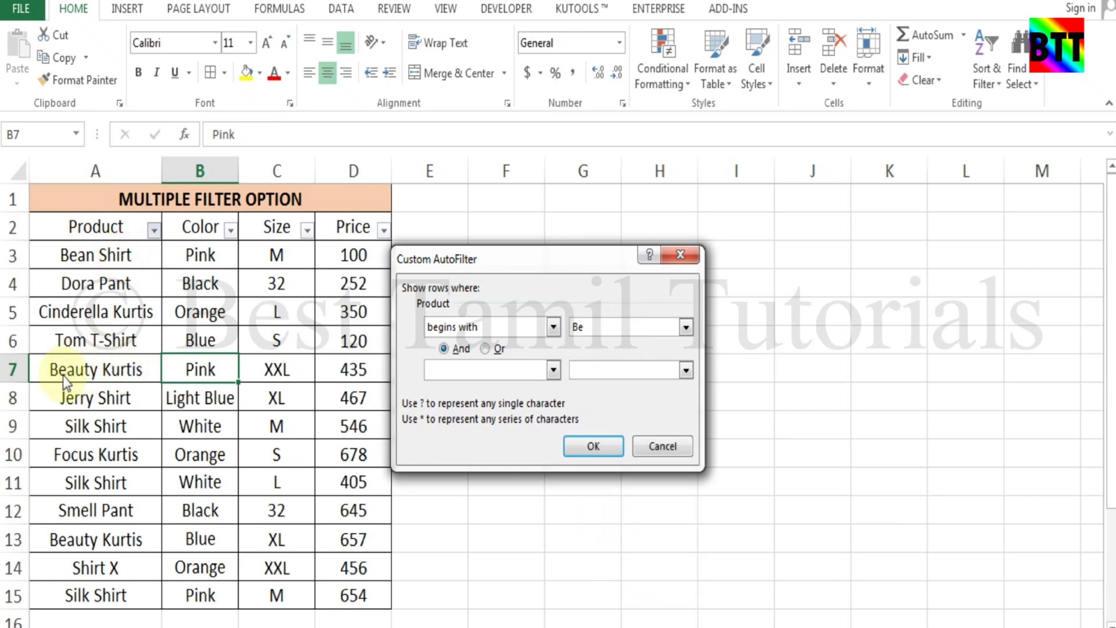
click(587, 445)
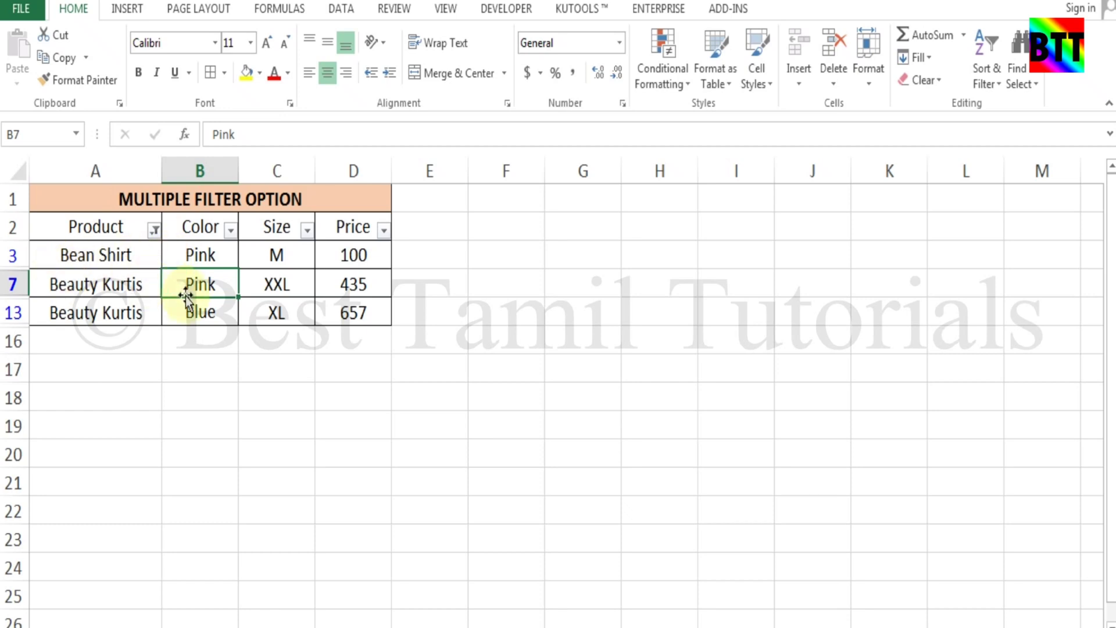
Swap the Be filter for Product 'ends with t', showing rows 3, 4, 6, 8, 9, 11, 12 and 15
click(152, 232)
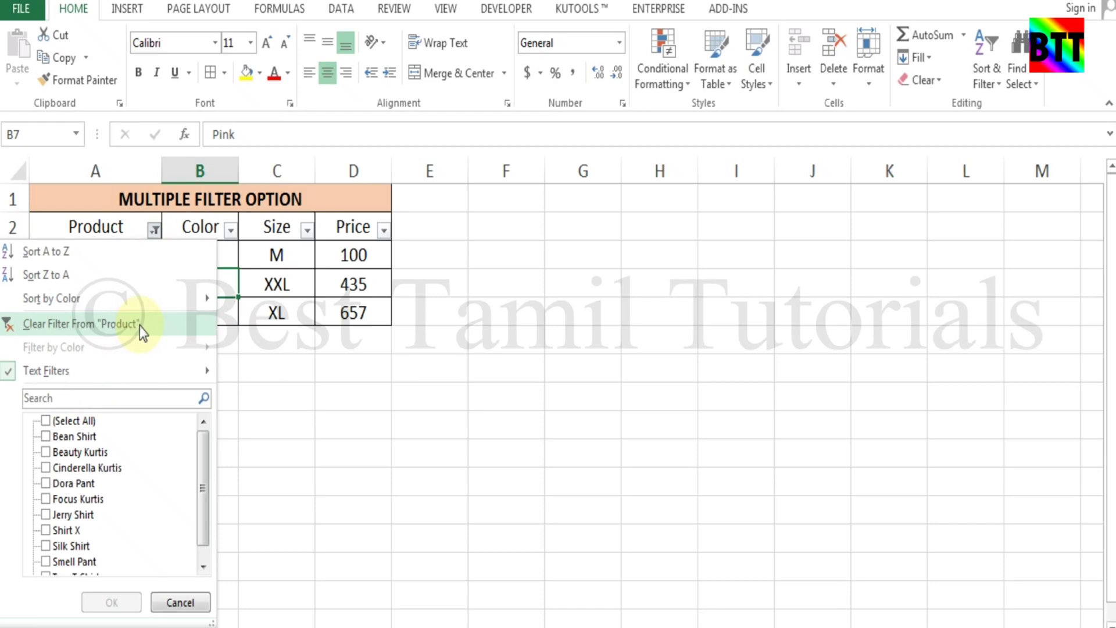
click(140, 324)
click(154, 231)
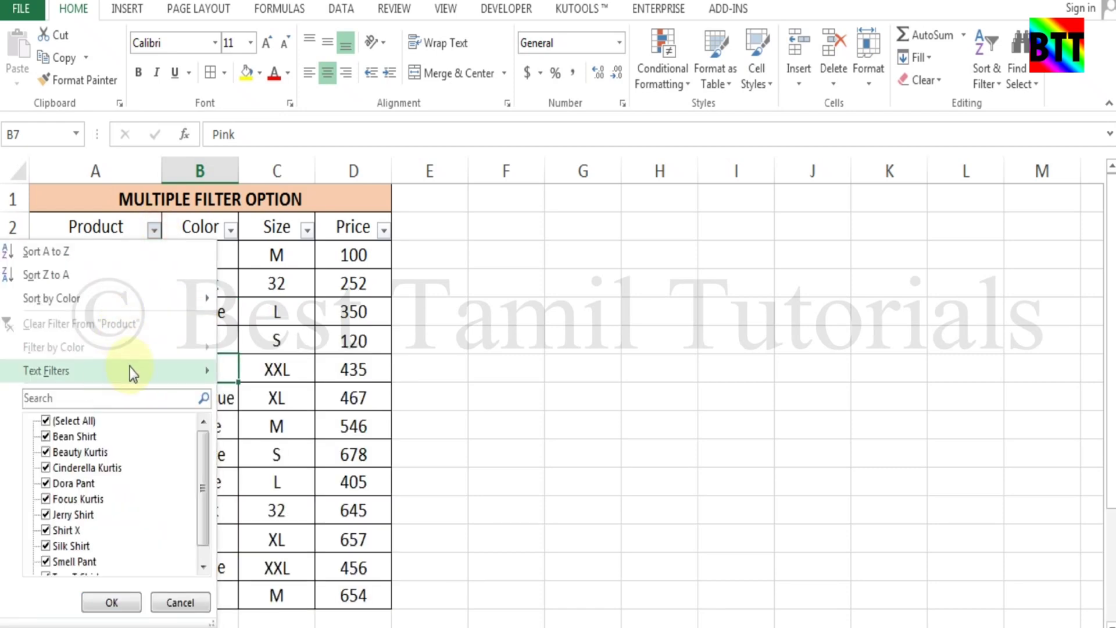
mouse_move(130, 368)
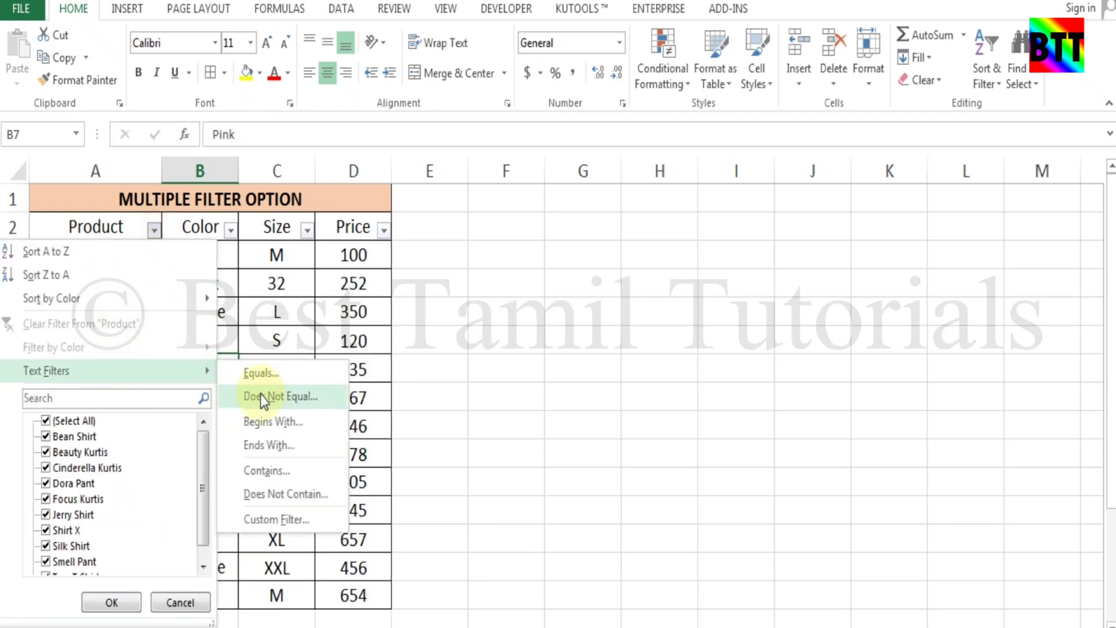
click(278, 452)
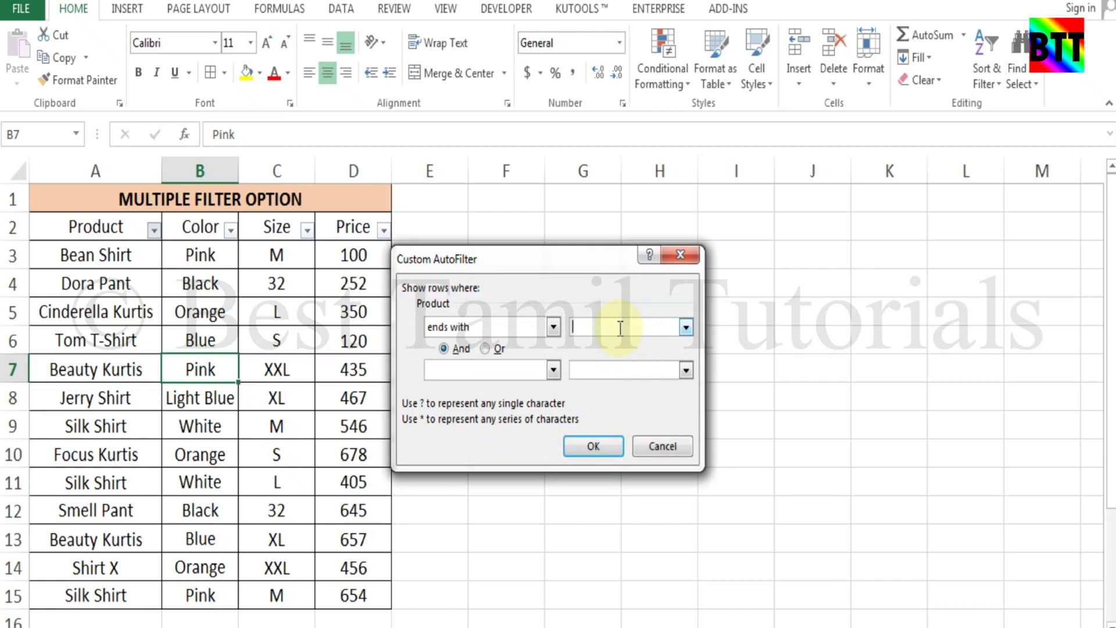
text(t)
click(594, 448)
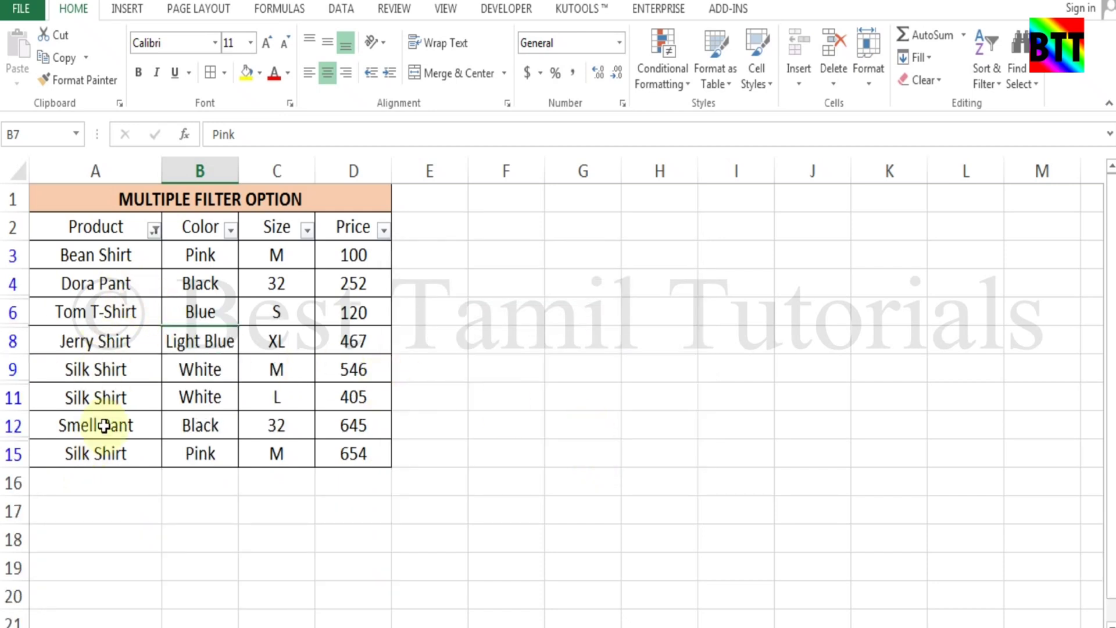
Replace the ends-with filter with Product 'contains Ku', showing Kurtis rows 5, 7, 10 and 13
click(154, 230)
click(121, 321)
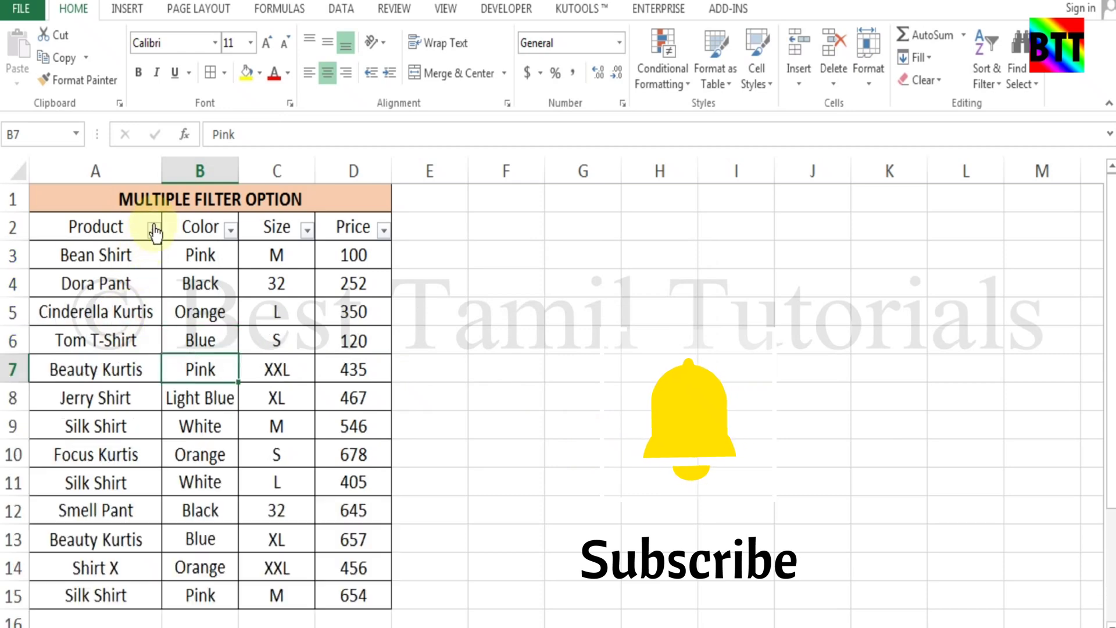
click(154, 231)
mouse_move(169, 377)
click(261, 465)
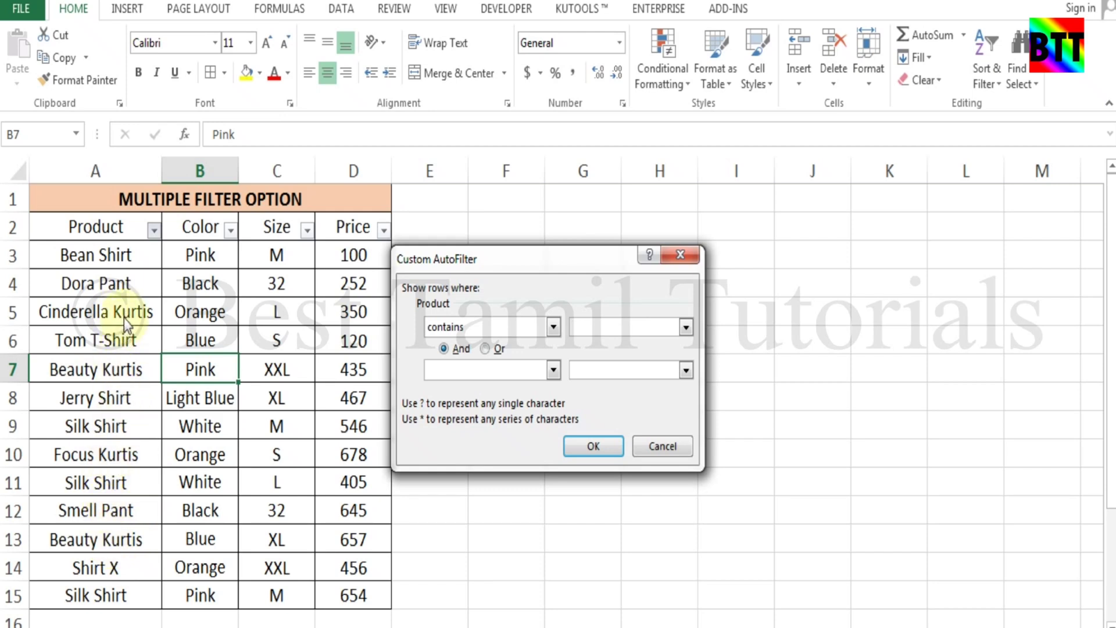
text(Ku)
click(594, 443)
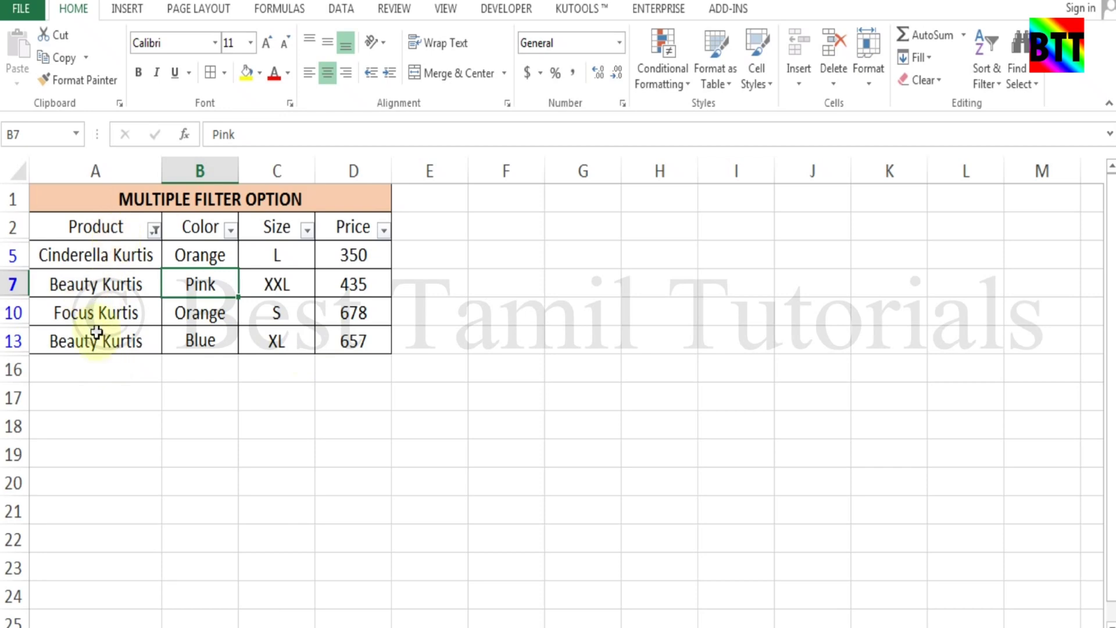
Change the Product filter to 'does not contain Ku', hiding the four Kurtis rows
click(153, 231)
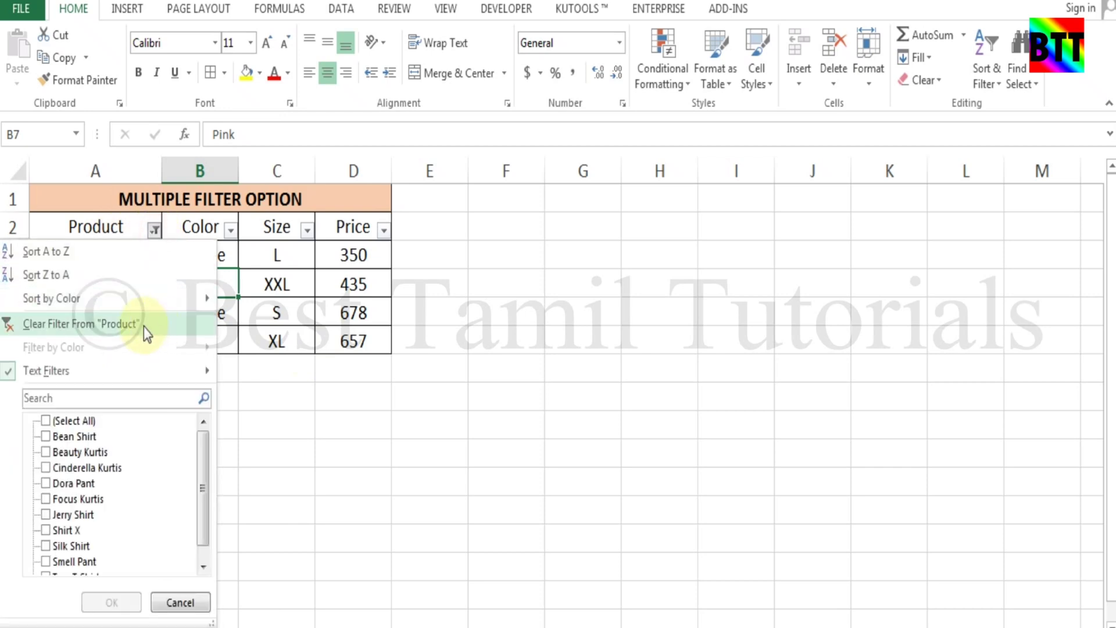
click(144, 328)
click(154, 232)
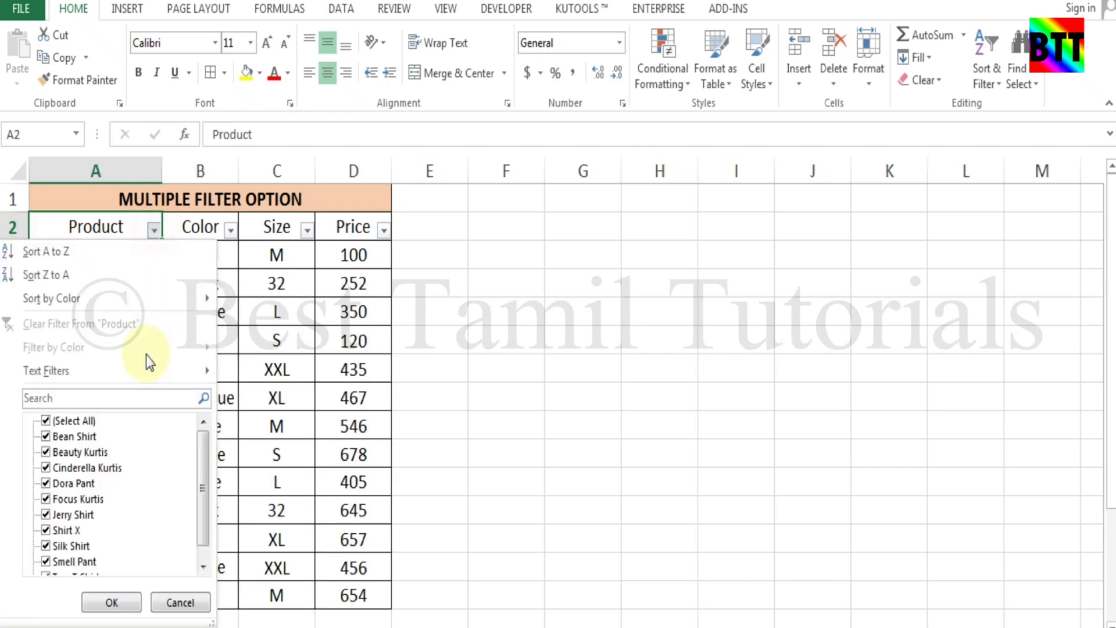
click(145, 365)
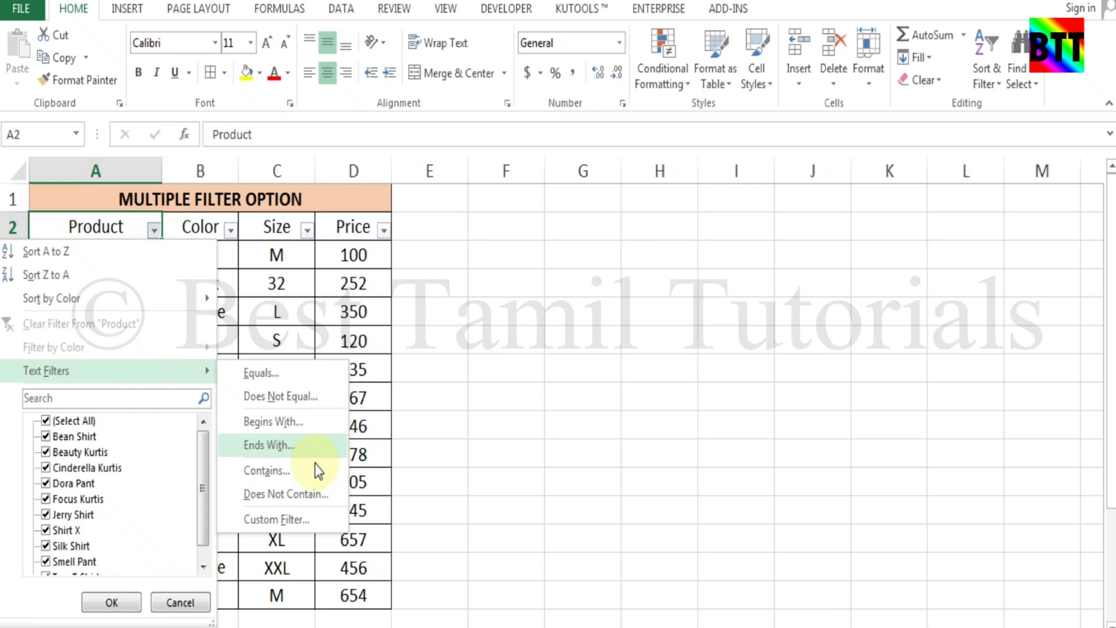
click(299, 495)
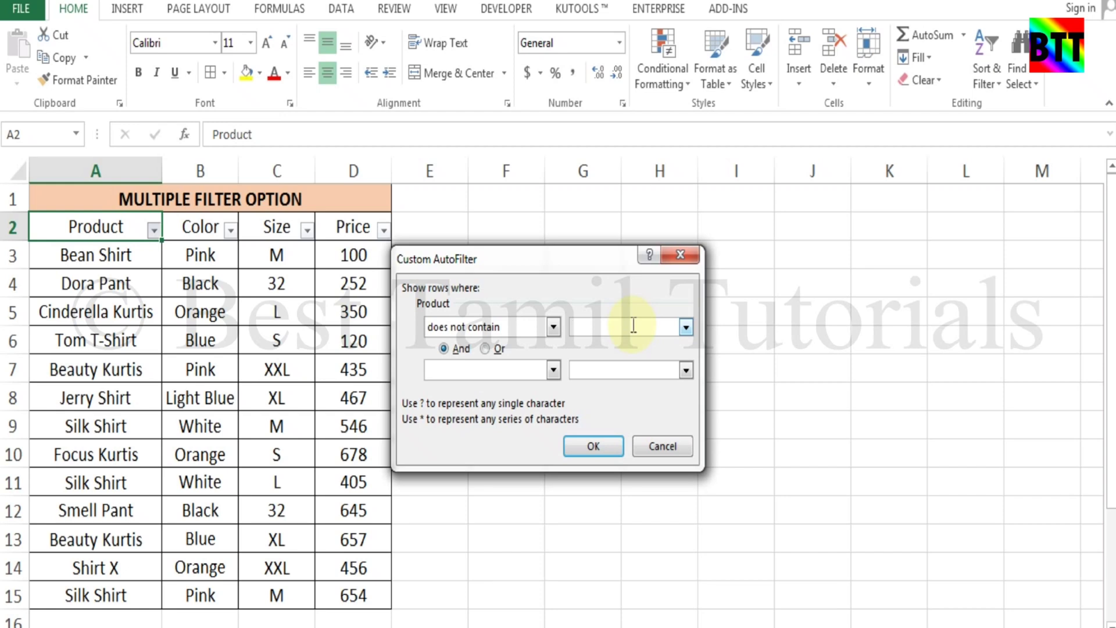
text(Ku)
click(594, 446)
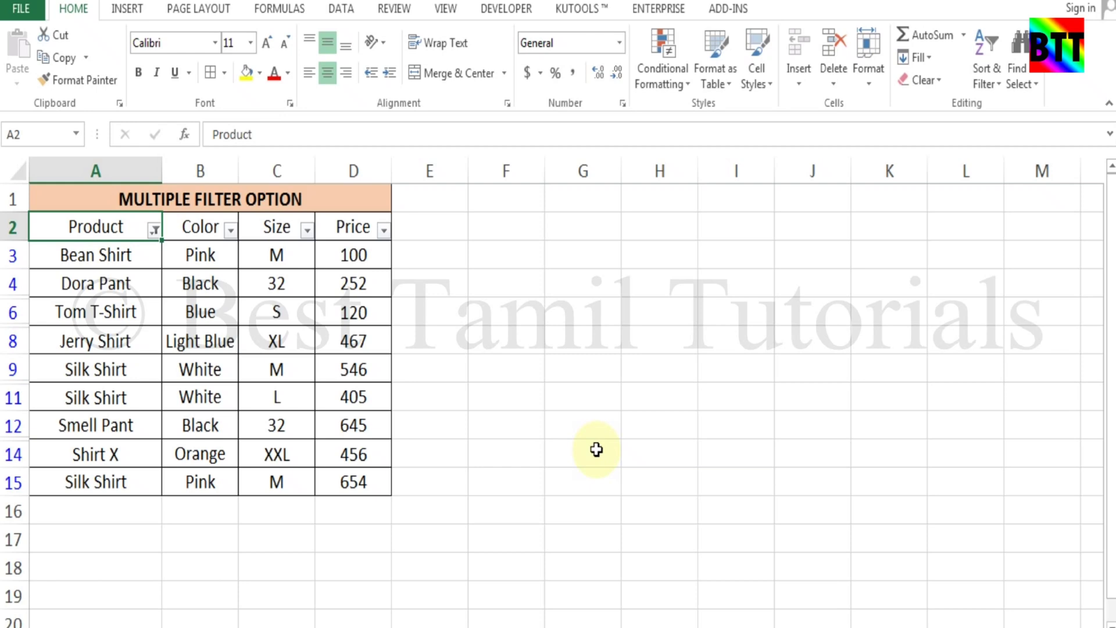
click(153, 229)
Clear the Product filter and bring up the Custom AutoFilter dialog for Product
click(113, 322)
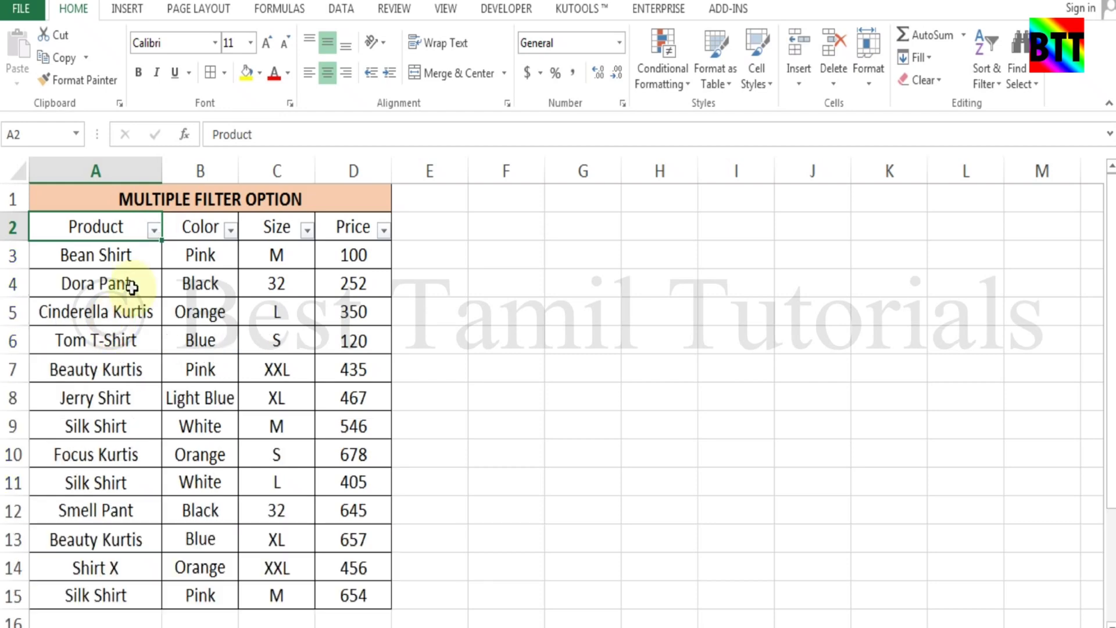
click(154, 229)
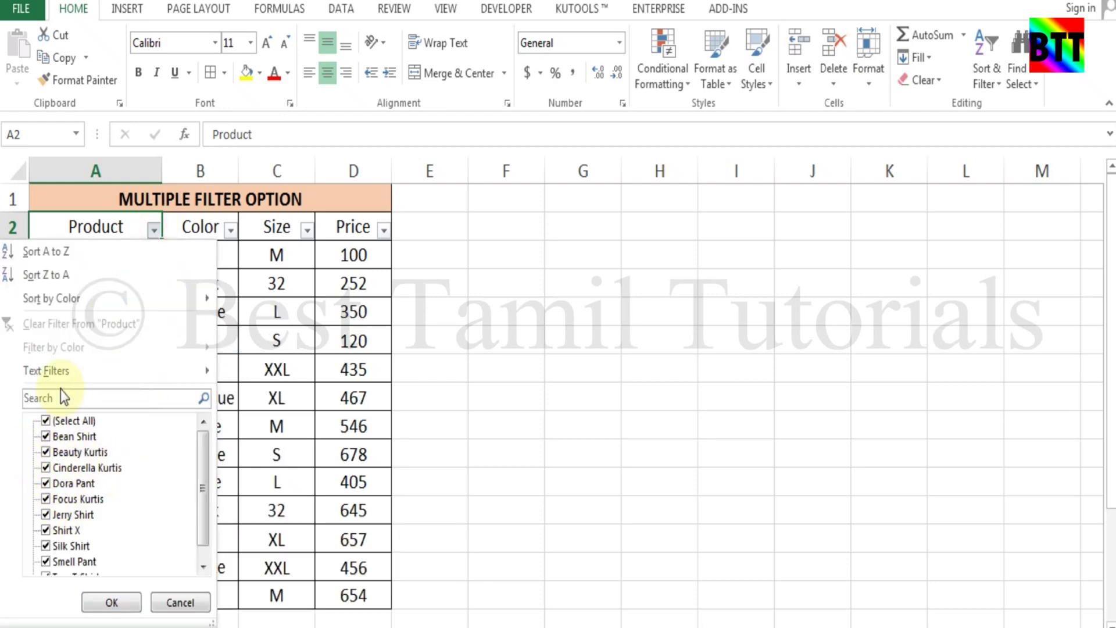
click(72, 400)
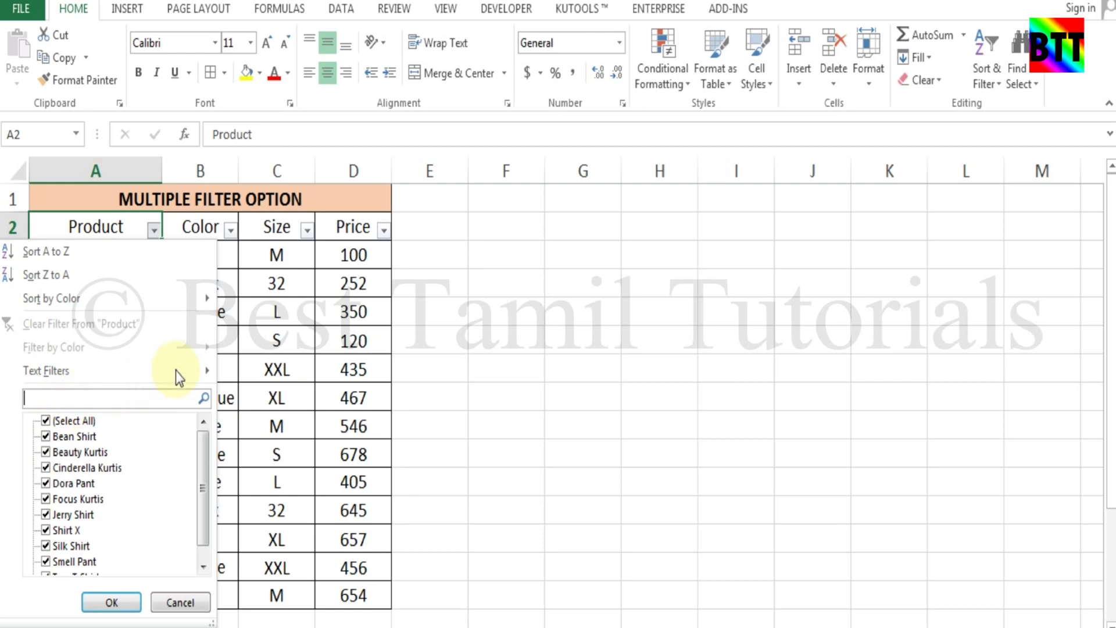
mouse_move(176, 371)
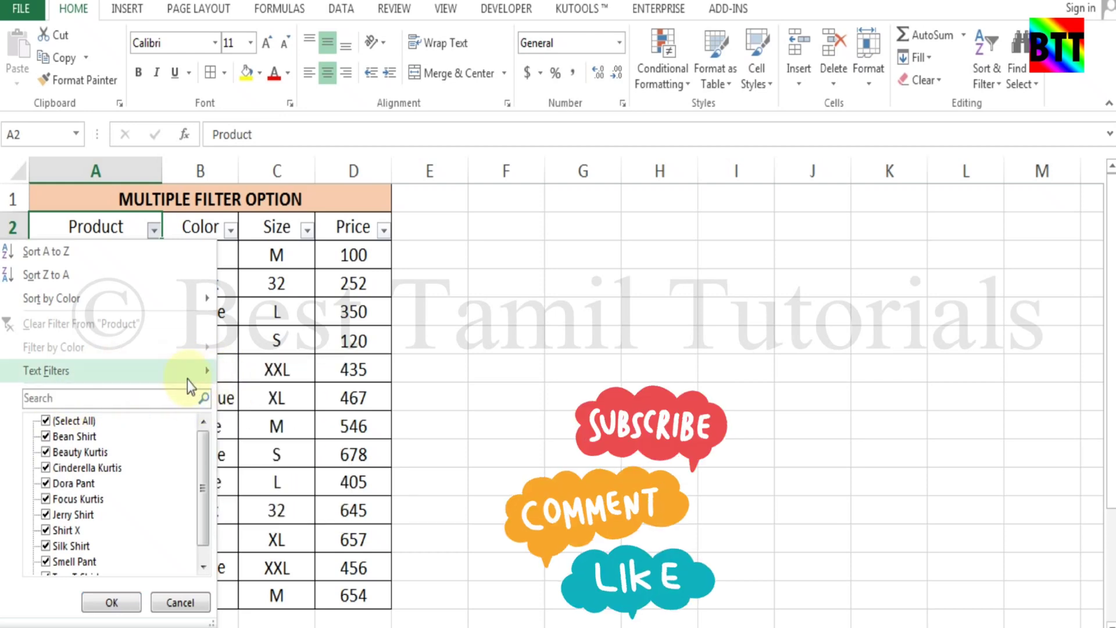
click(265, 519)
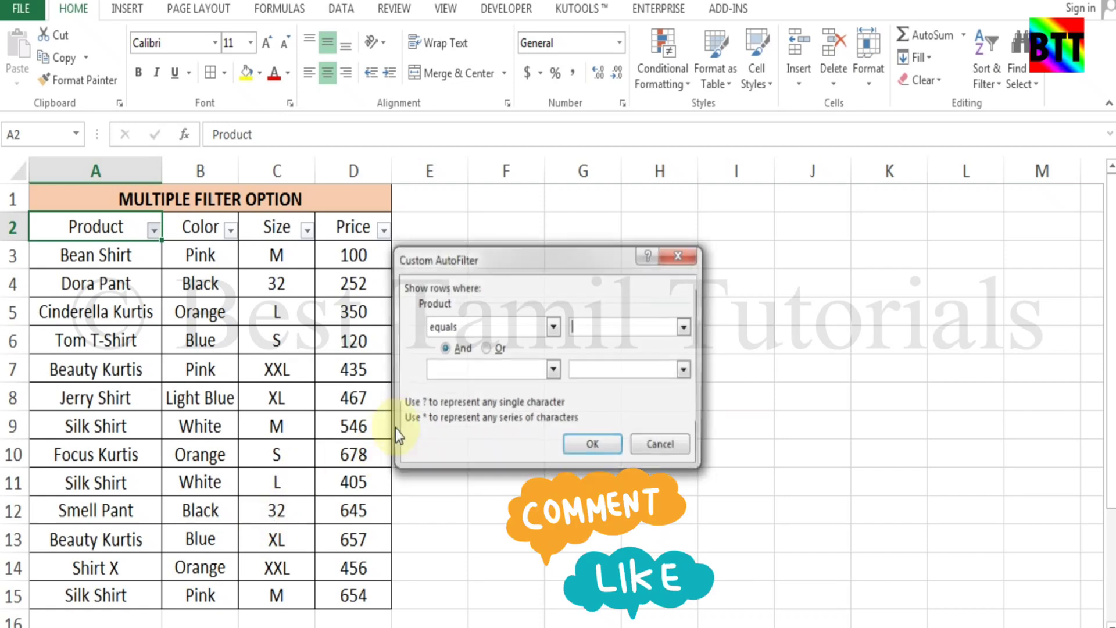
Review both condition operators, join the conditions with Or, and keep equals as the first comparison
click(553, 327)
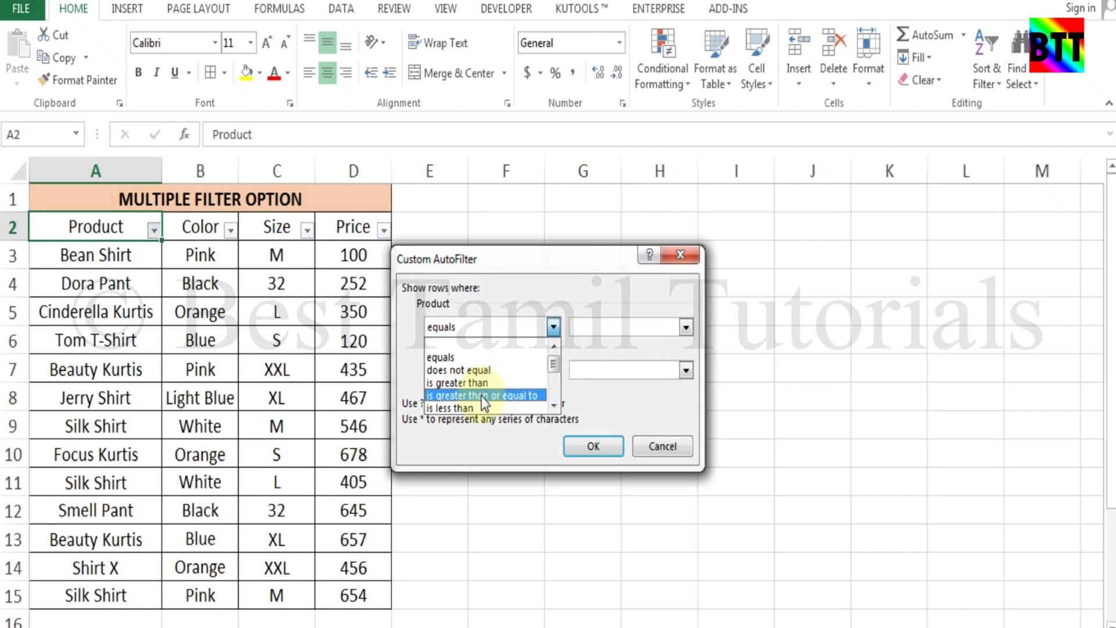
click(553, 327)
click(553, 370)
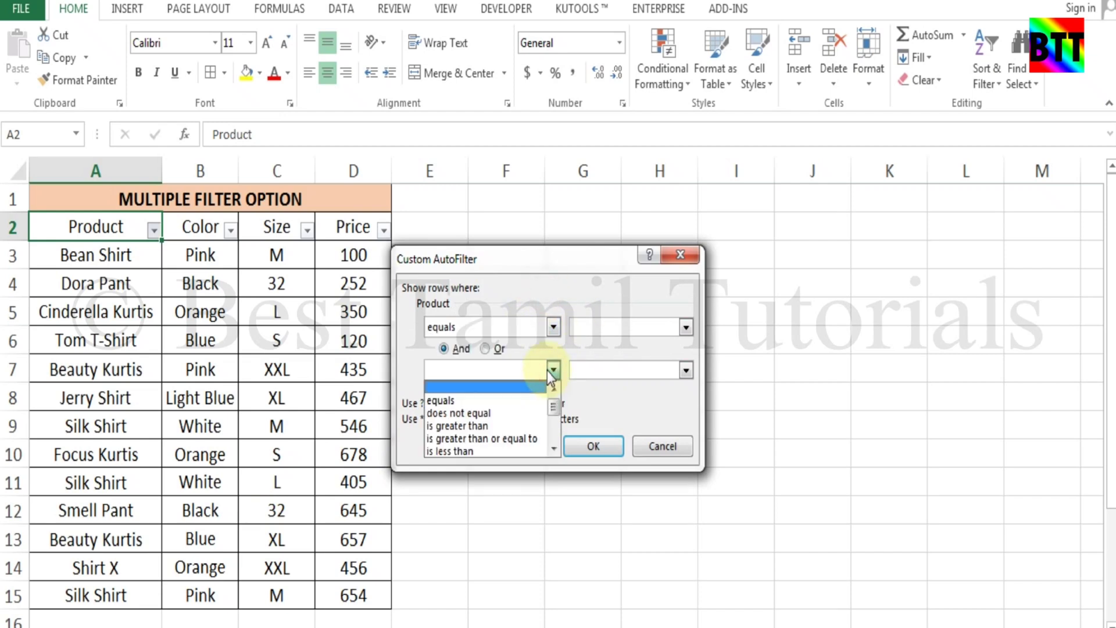
click(464, 386)
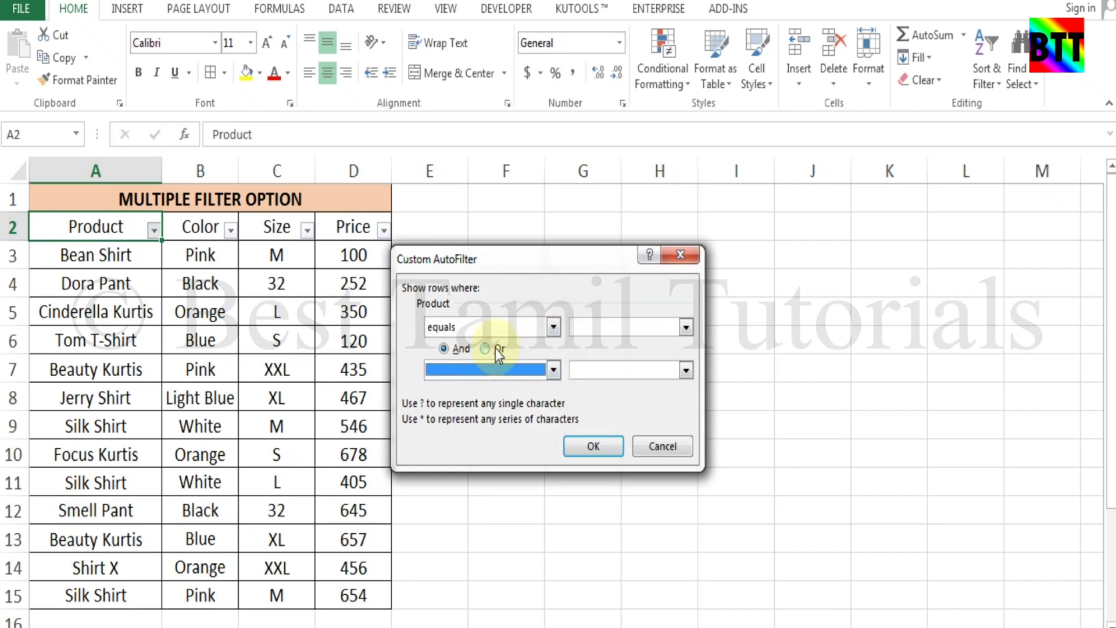
click(495, 348)
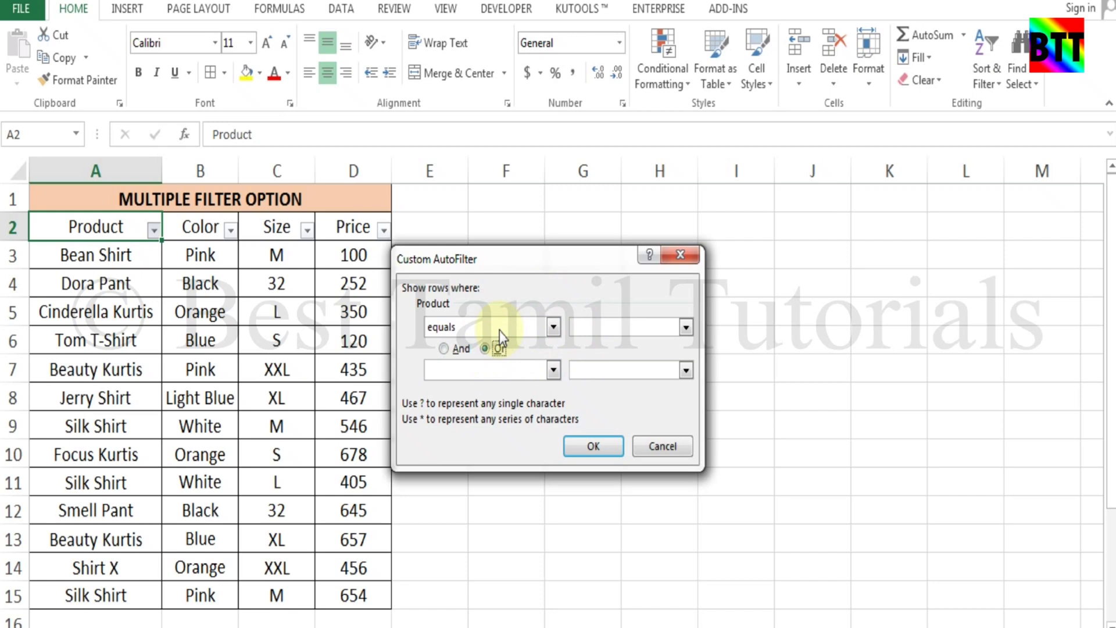
click(513, 324)
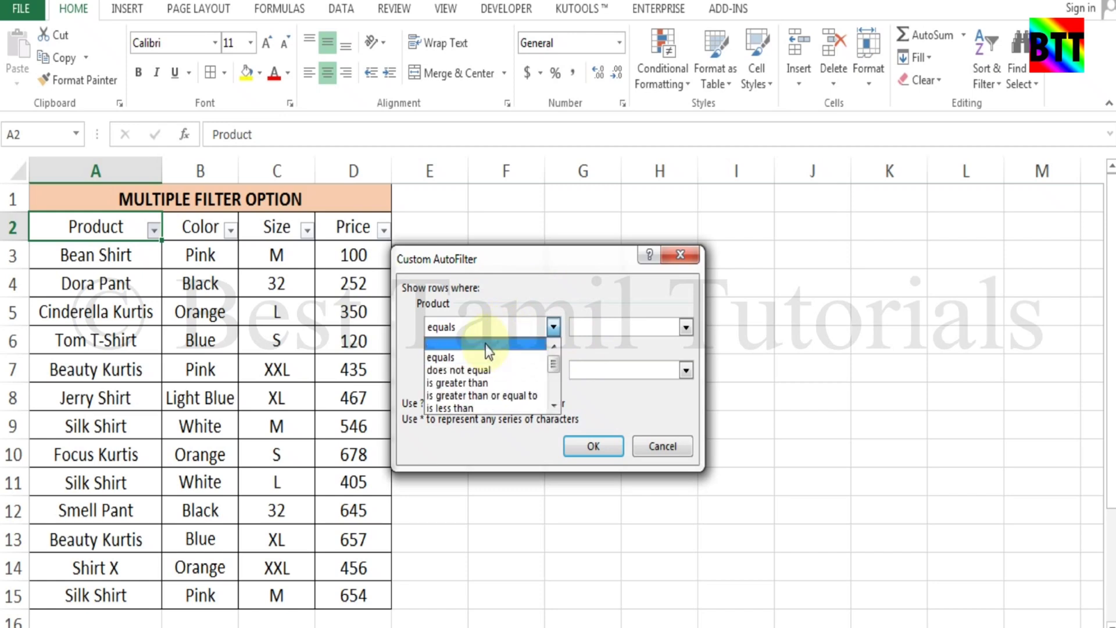
click(540, 299)
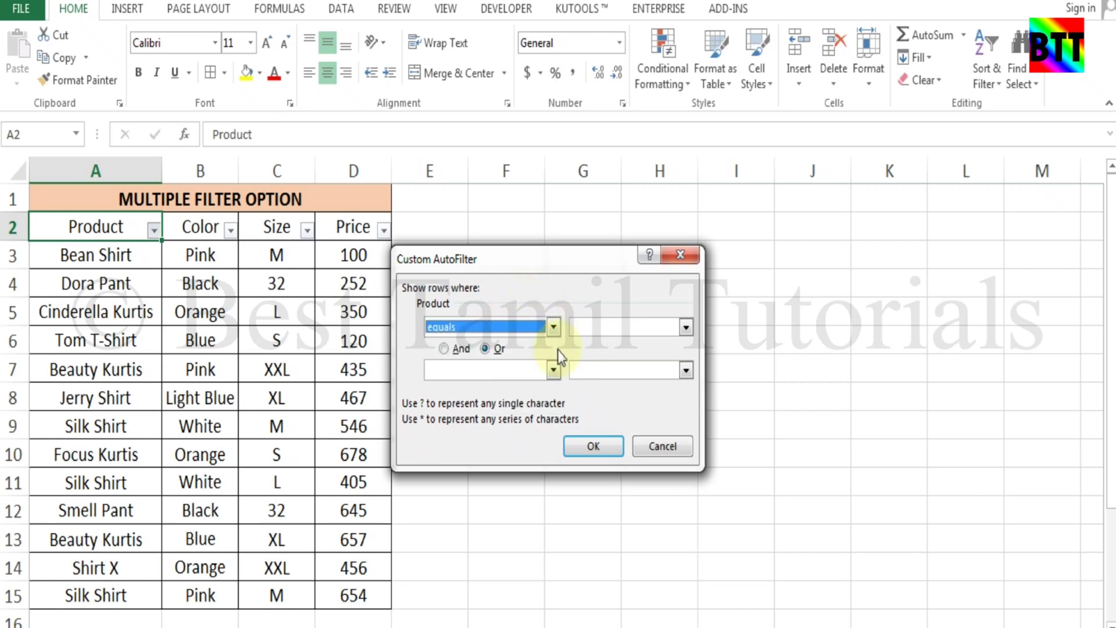